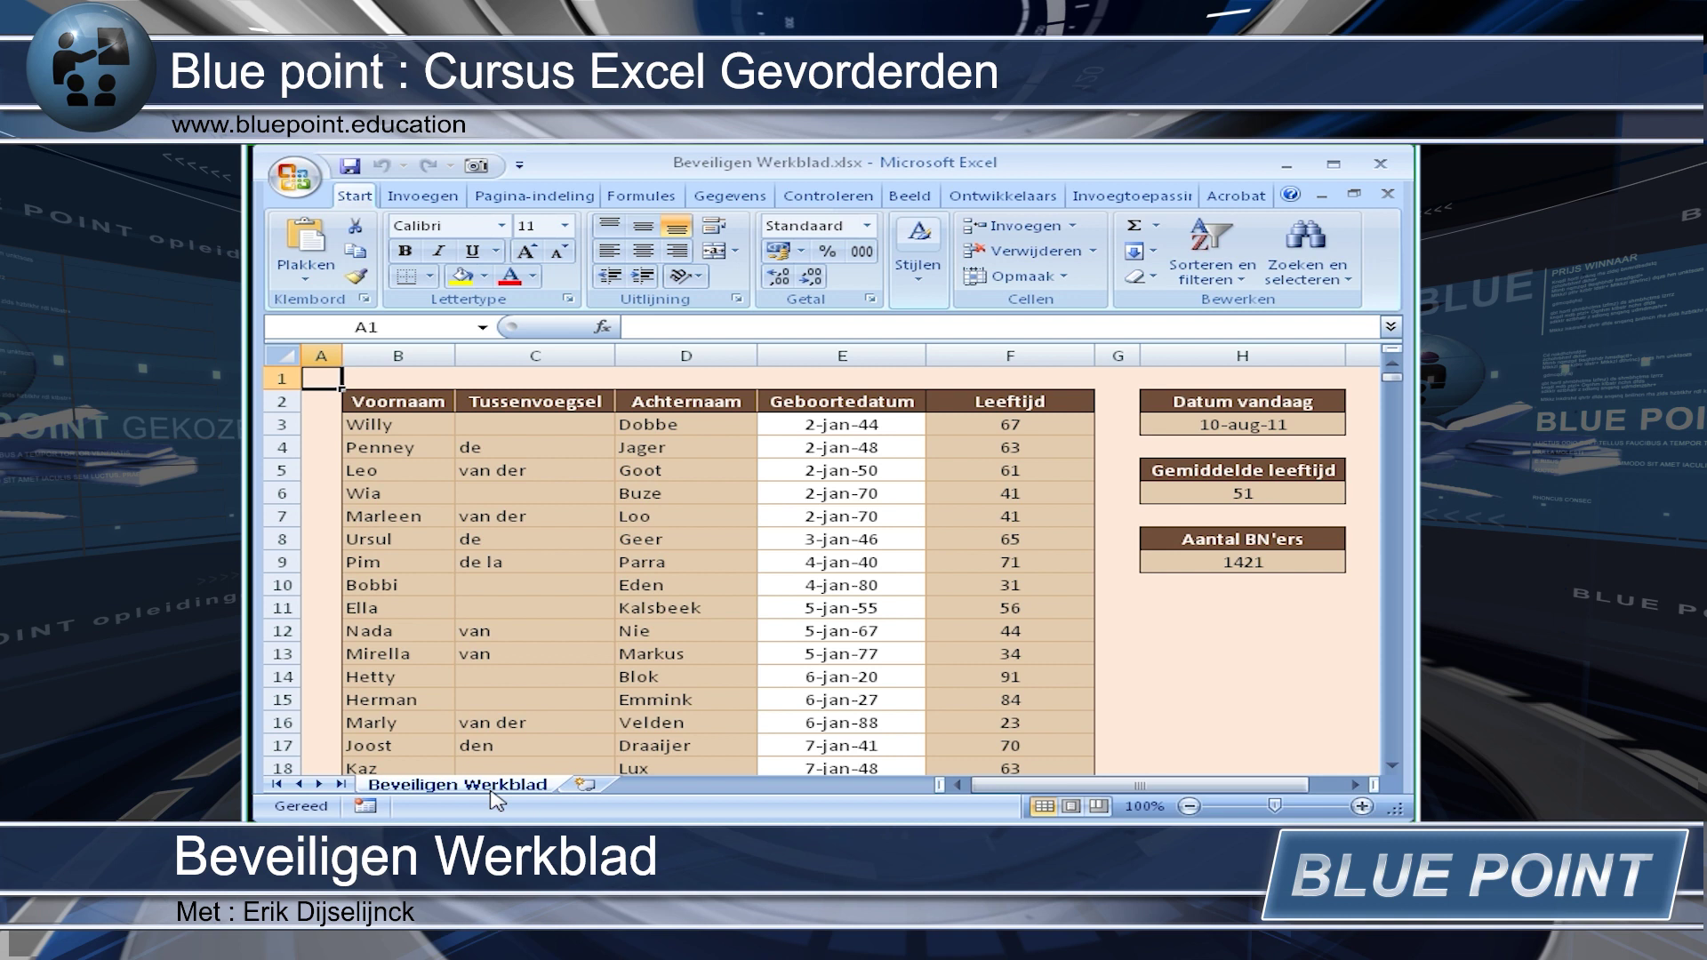
Insert three new sheets, Blad1, Blad2 and Blad3, then go back to Beveiligen Werkblad
click(586, 786)
click(658, 786)
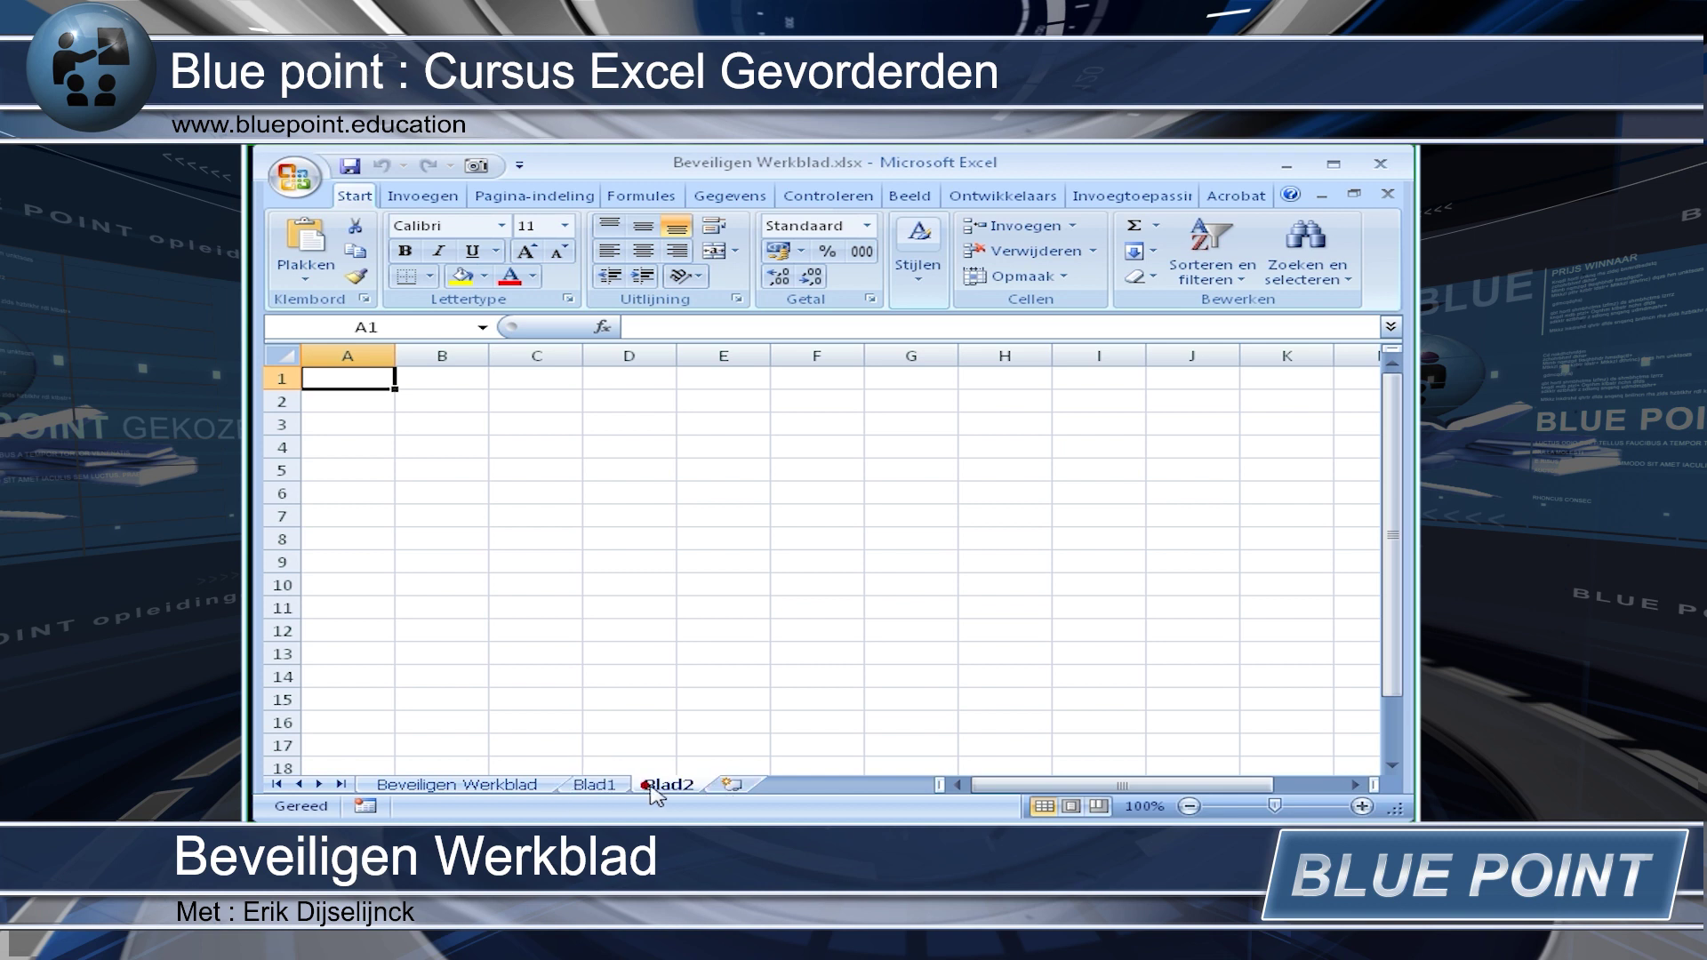
click(734, 785)
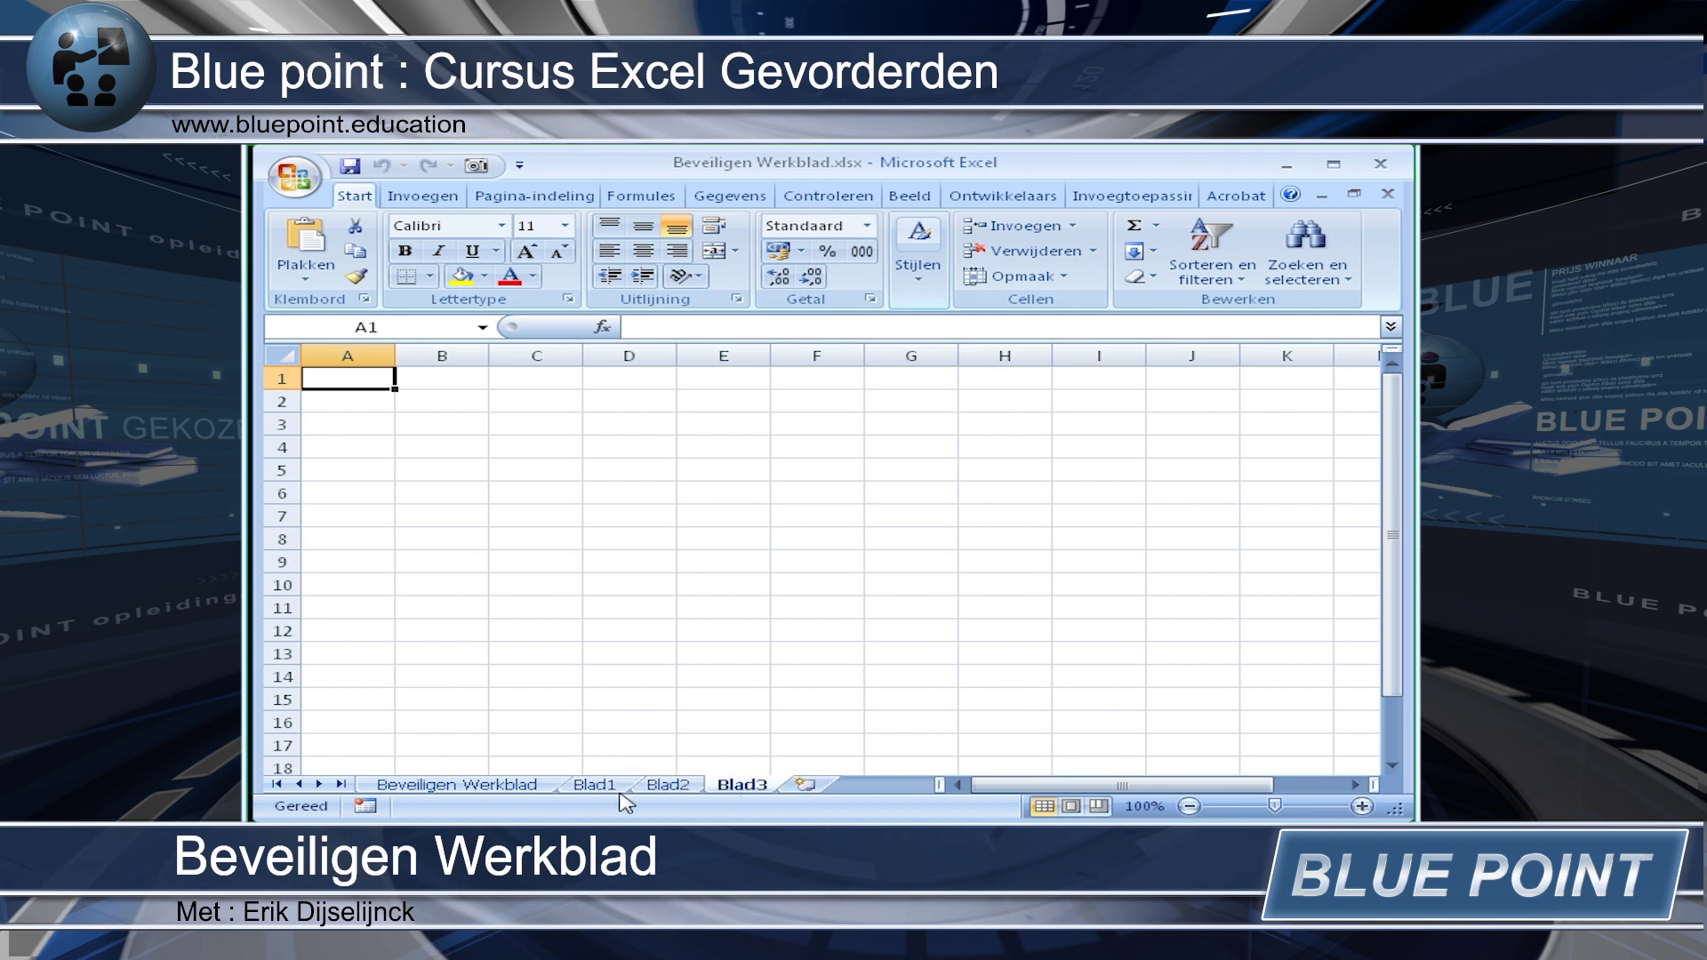
click(516, 792)
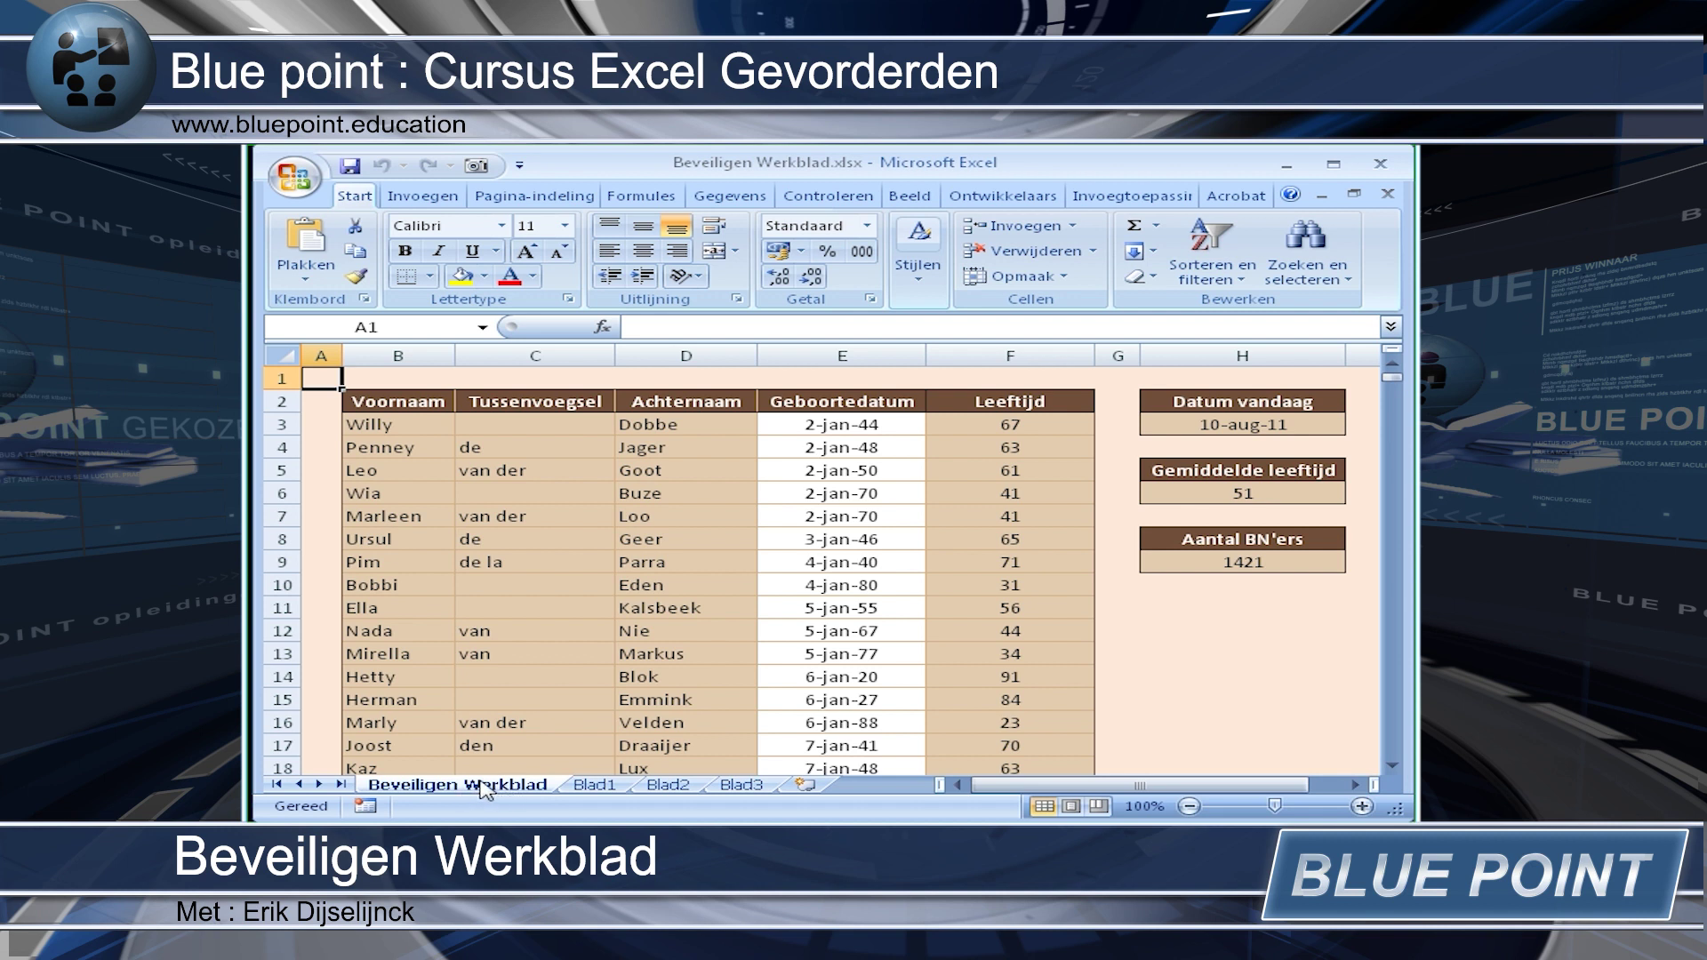
Apply Blad beveiligen with no password, keeping only locked and unlocked cell selection allowed
click(791, 197)
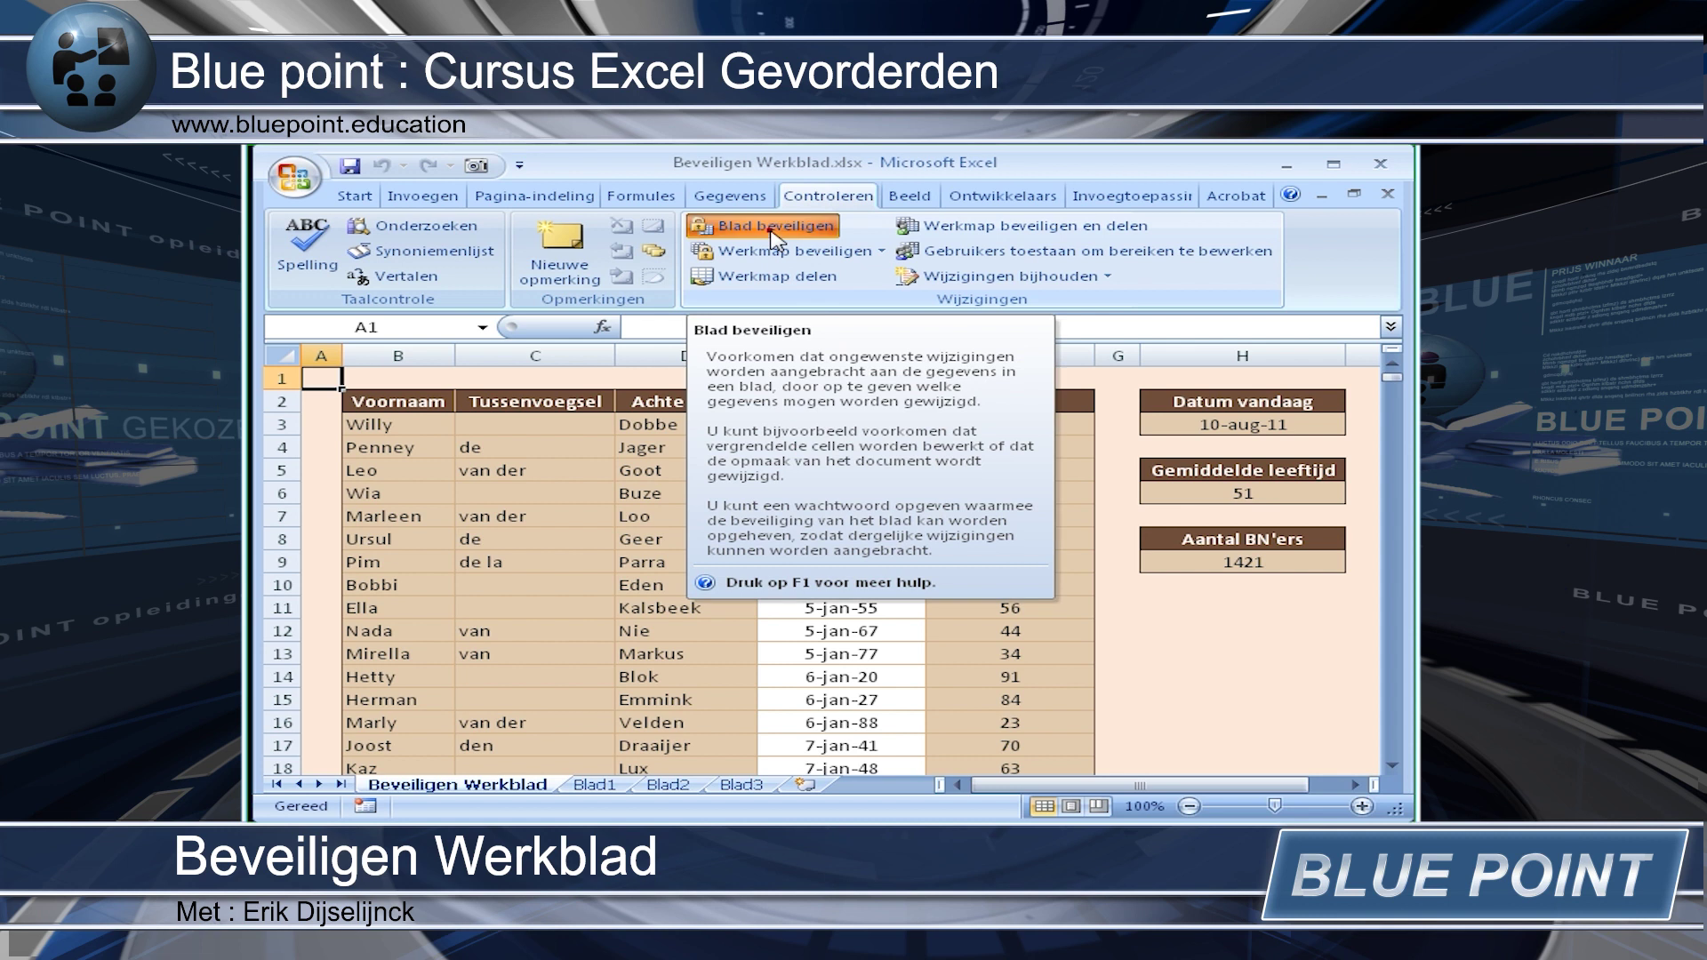
click(772, 227)
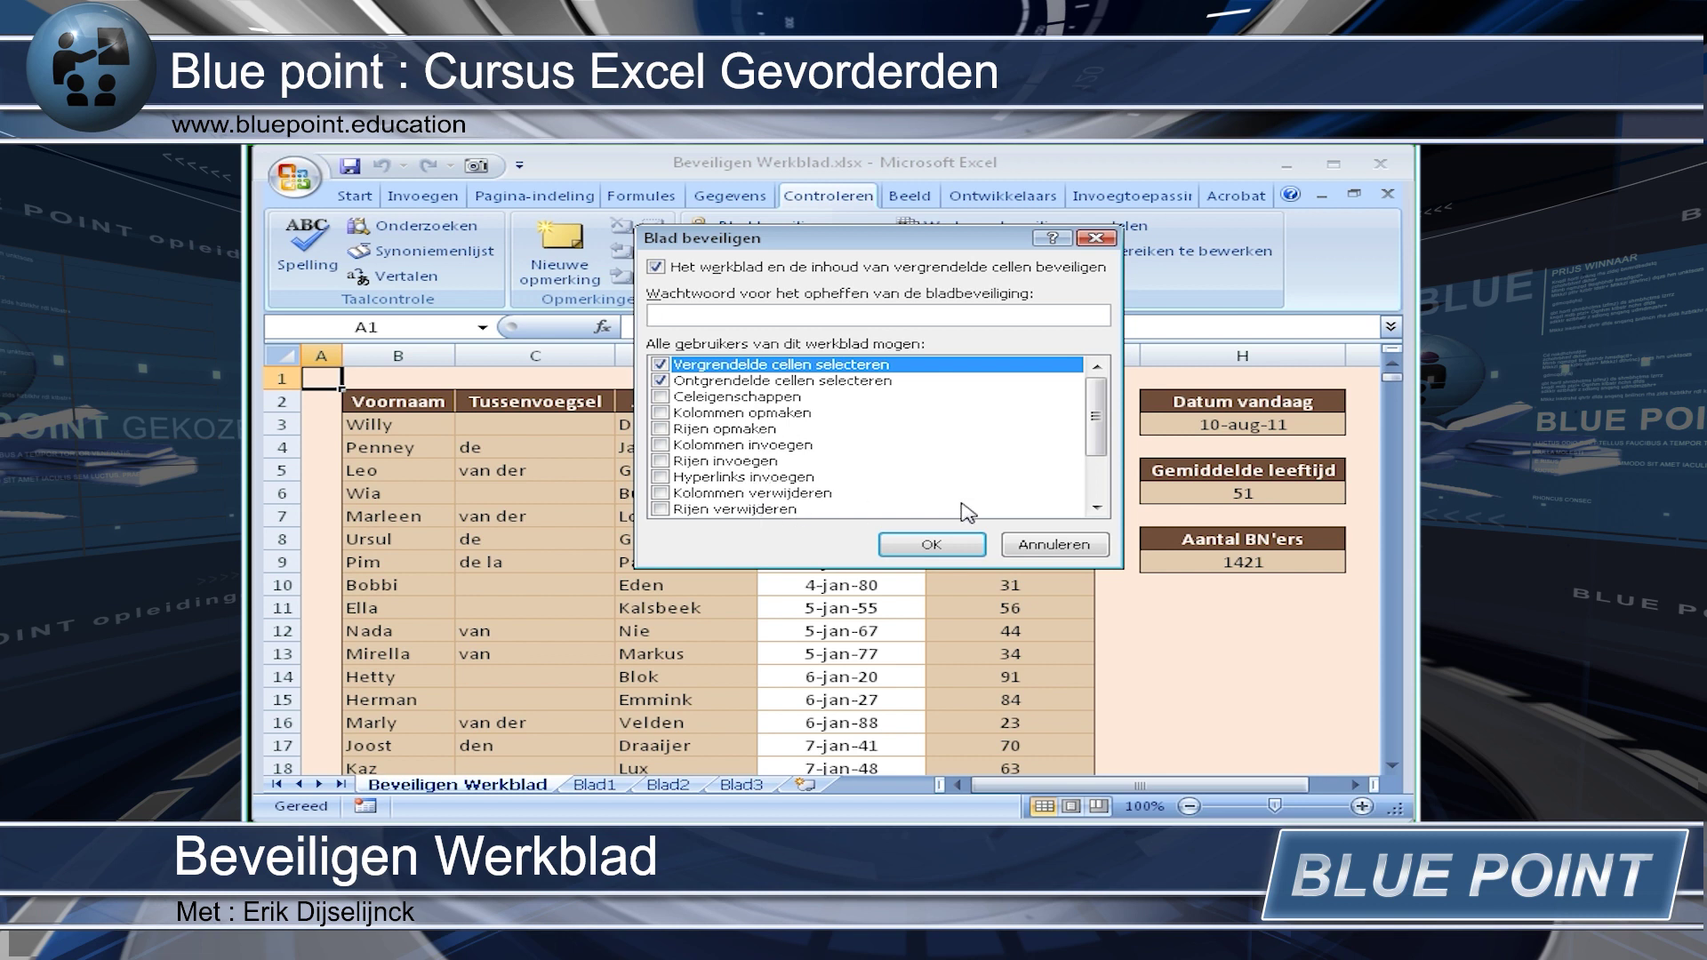
click(1097, 509)
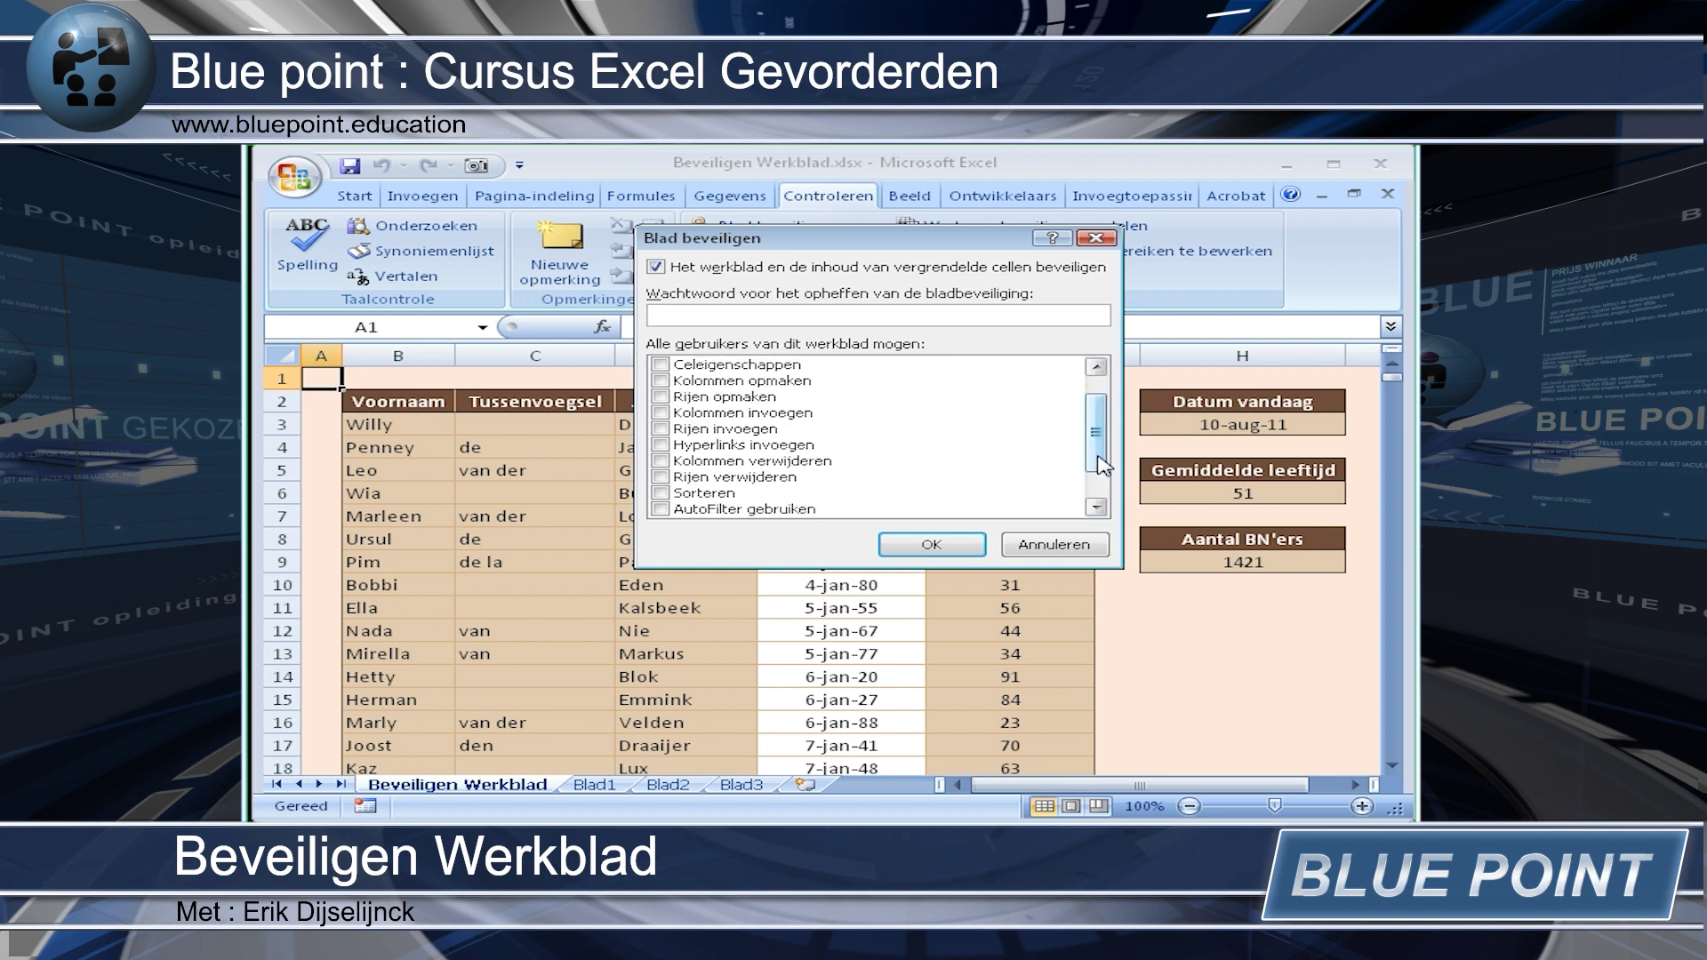
drag(1098, 435, 1097, 404)
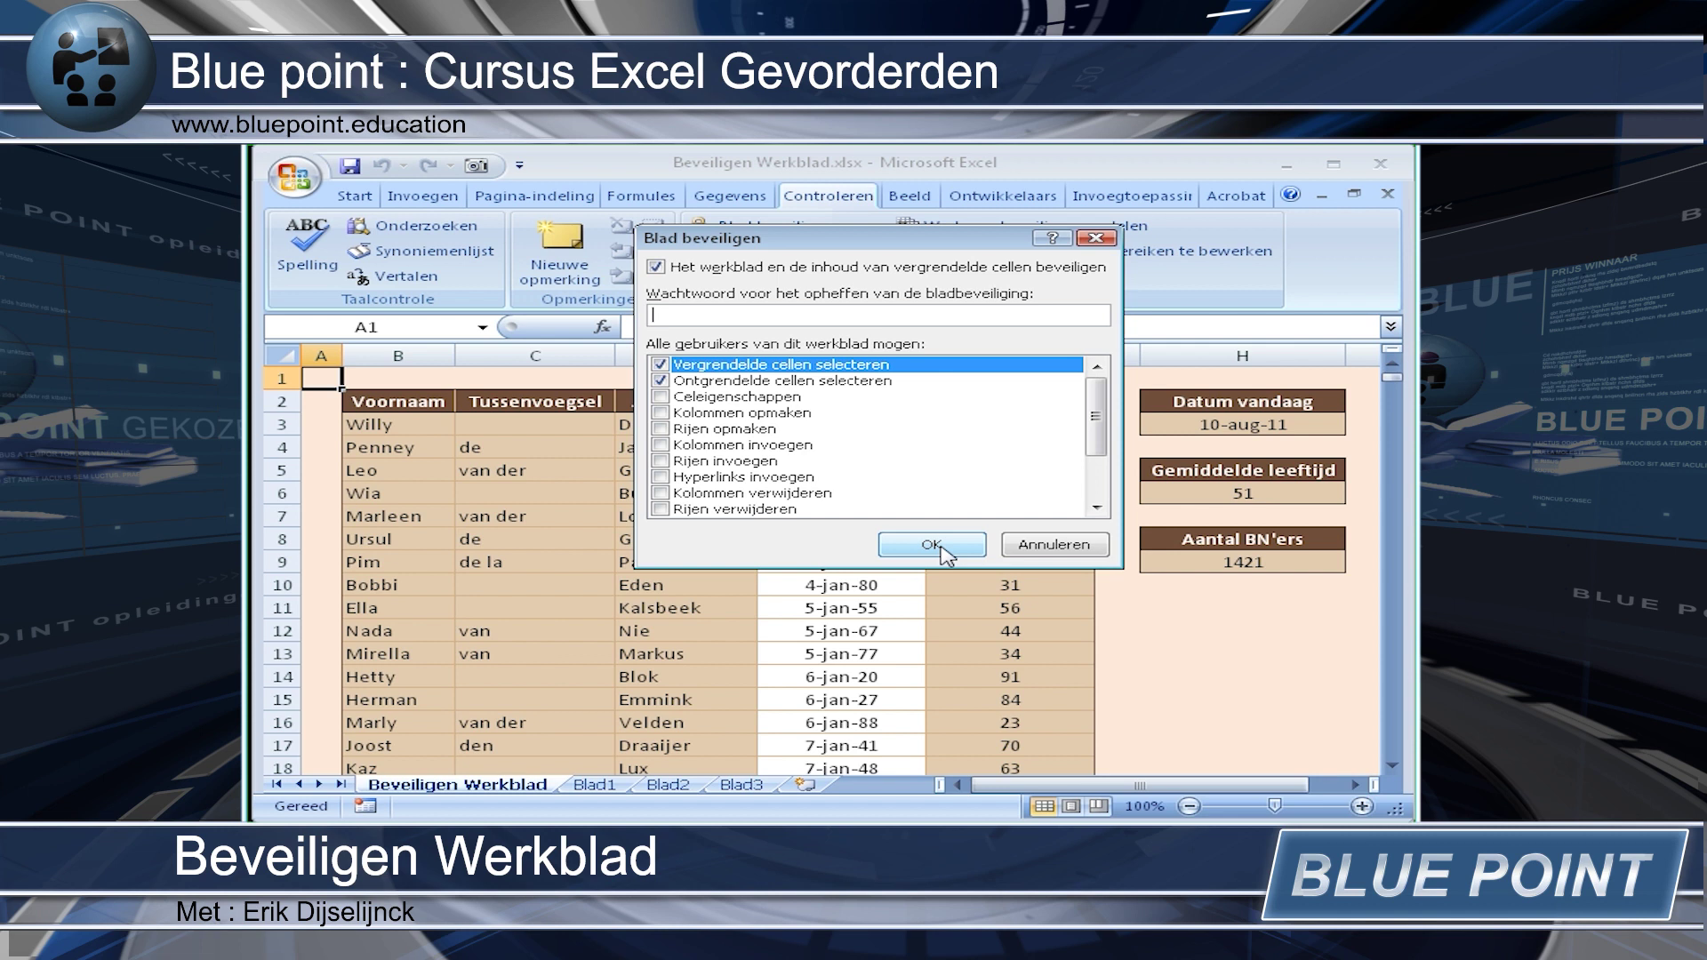
click(941, 547)
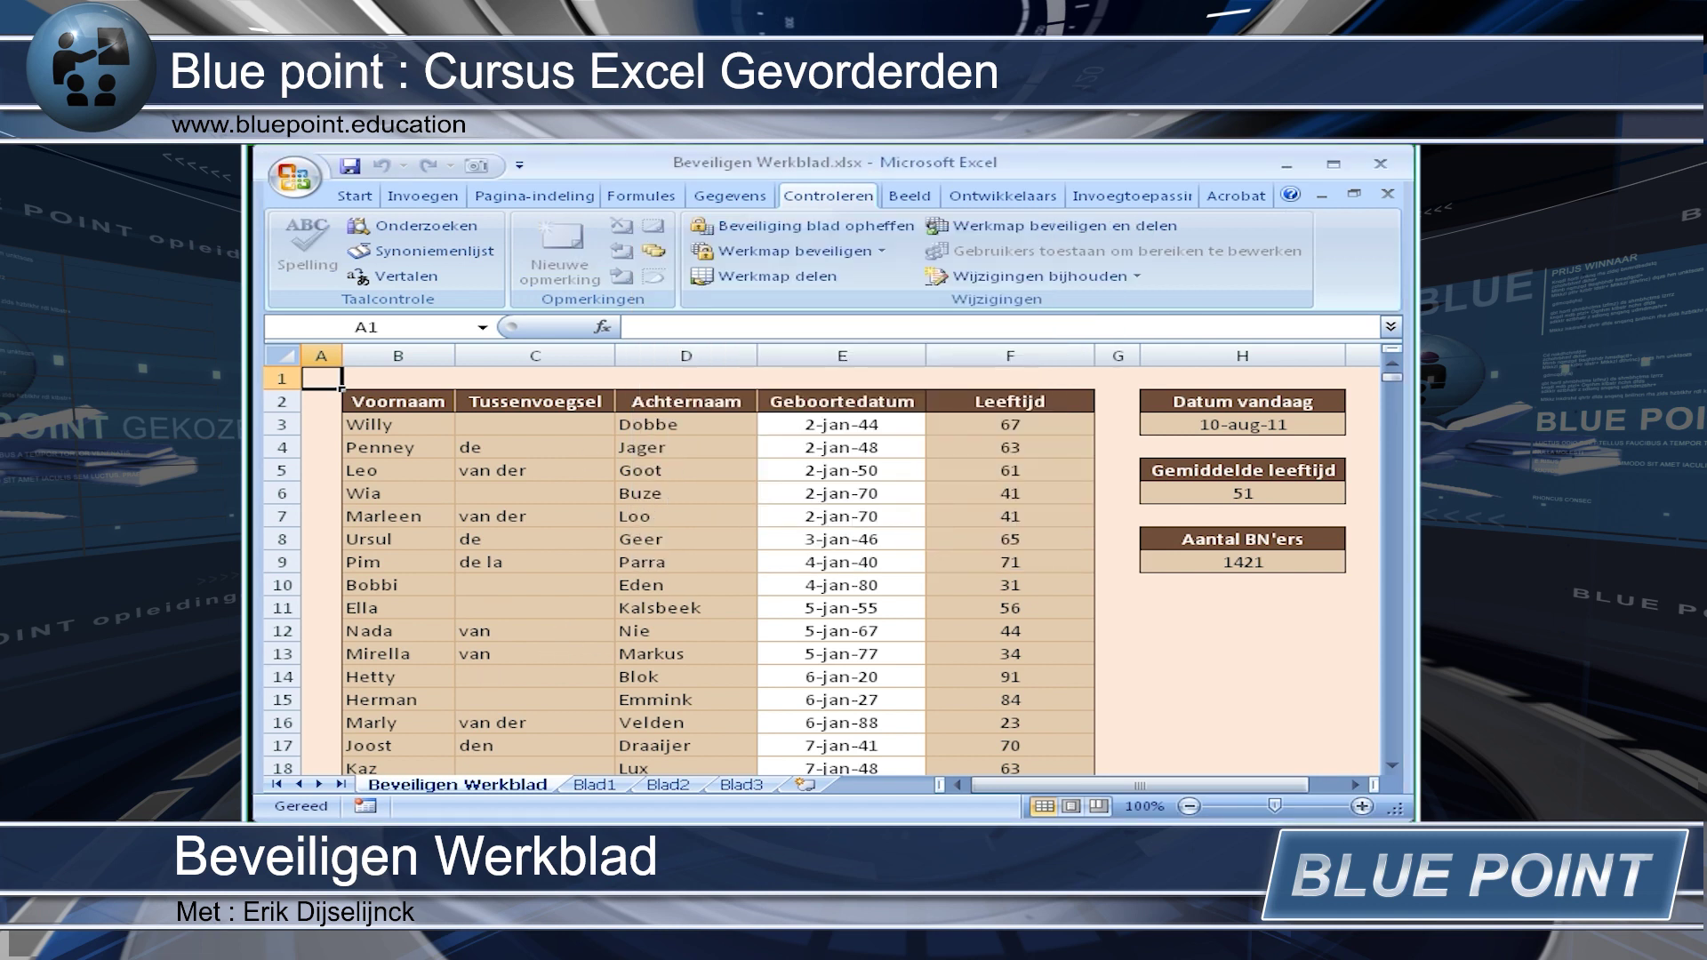
click(828, 493)
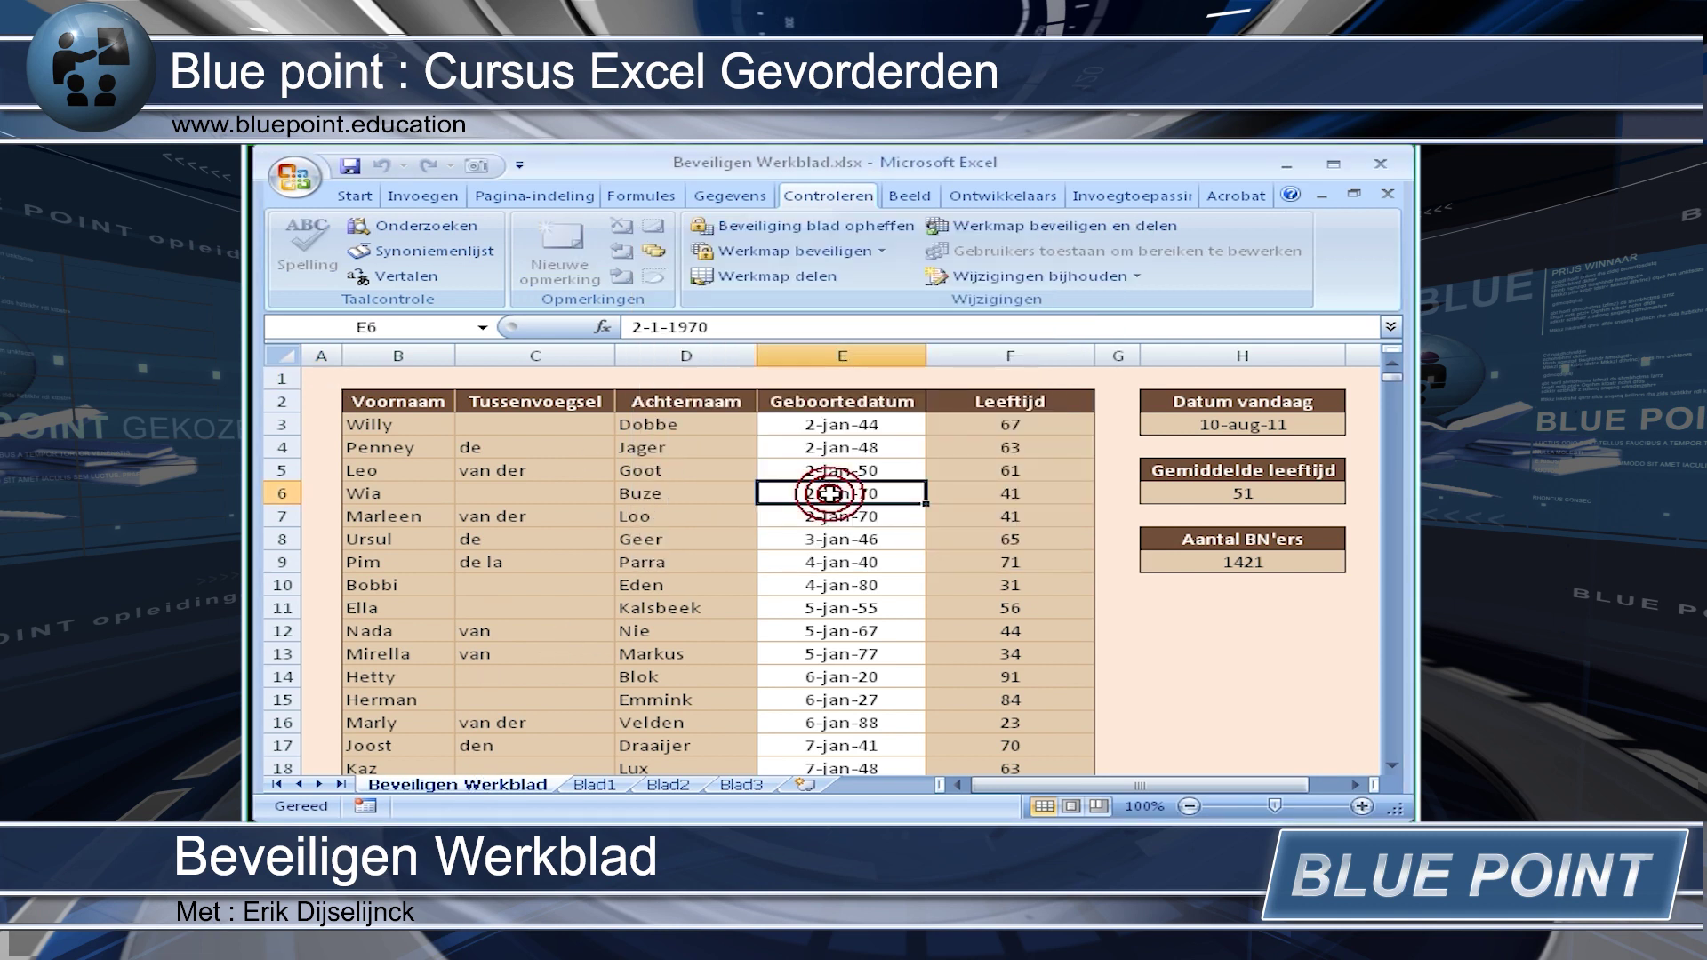
double_click(828, 494)
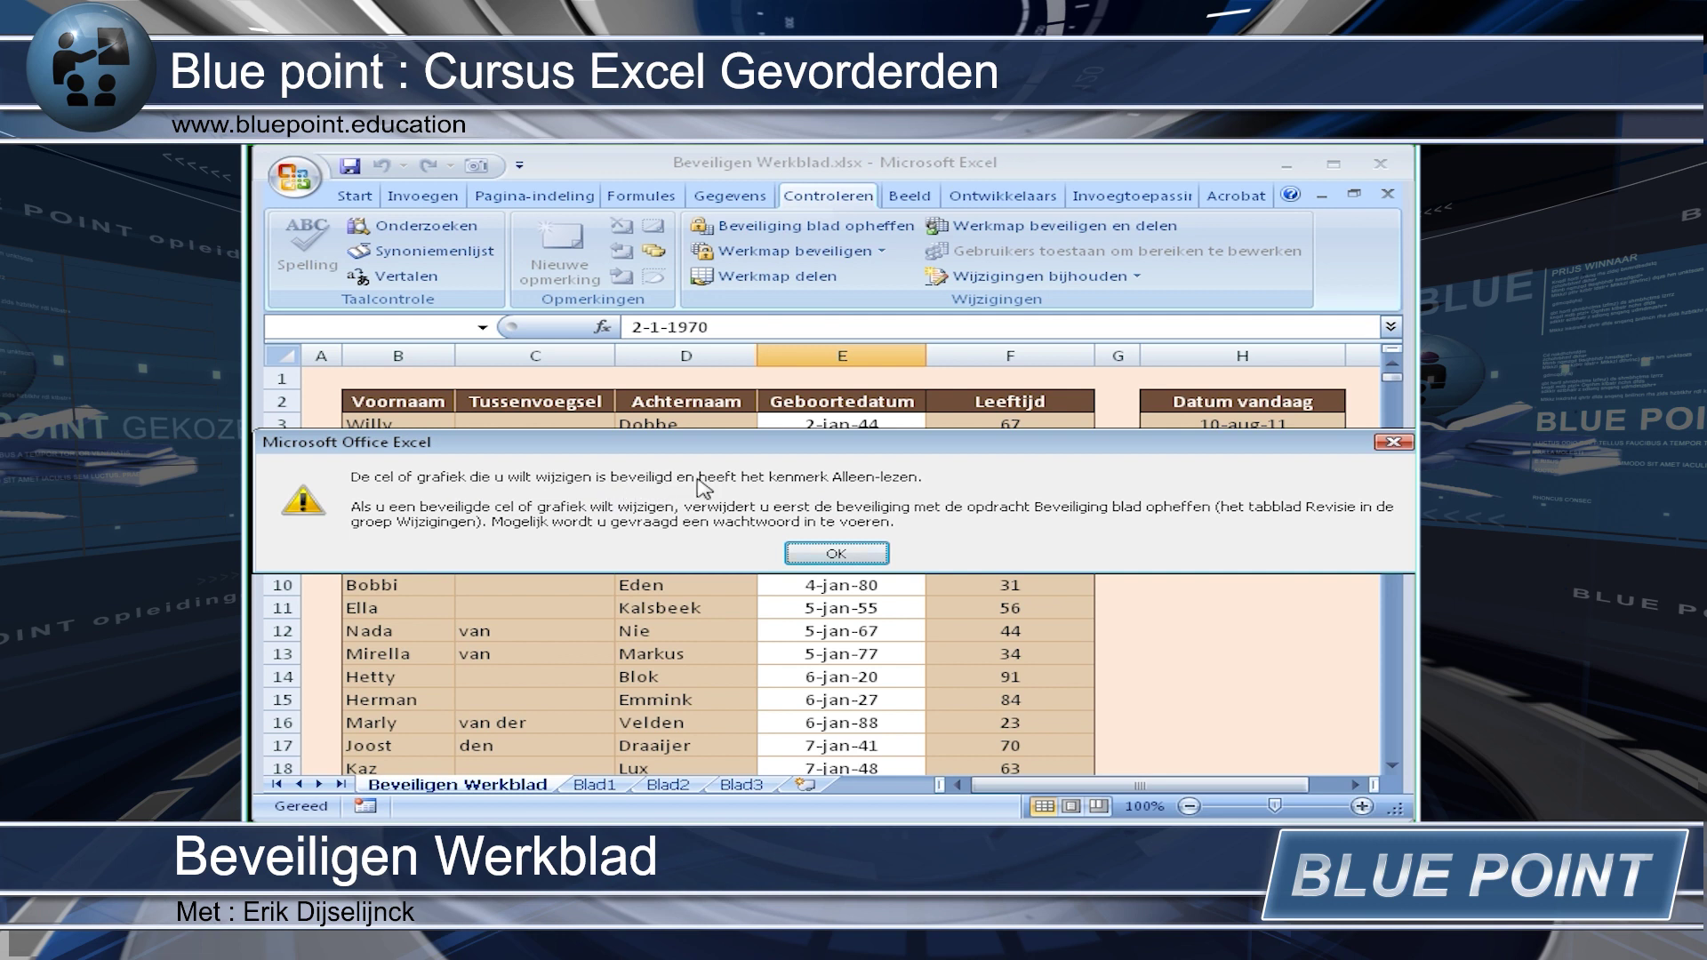
click(864, 553)
click(1062, 535)
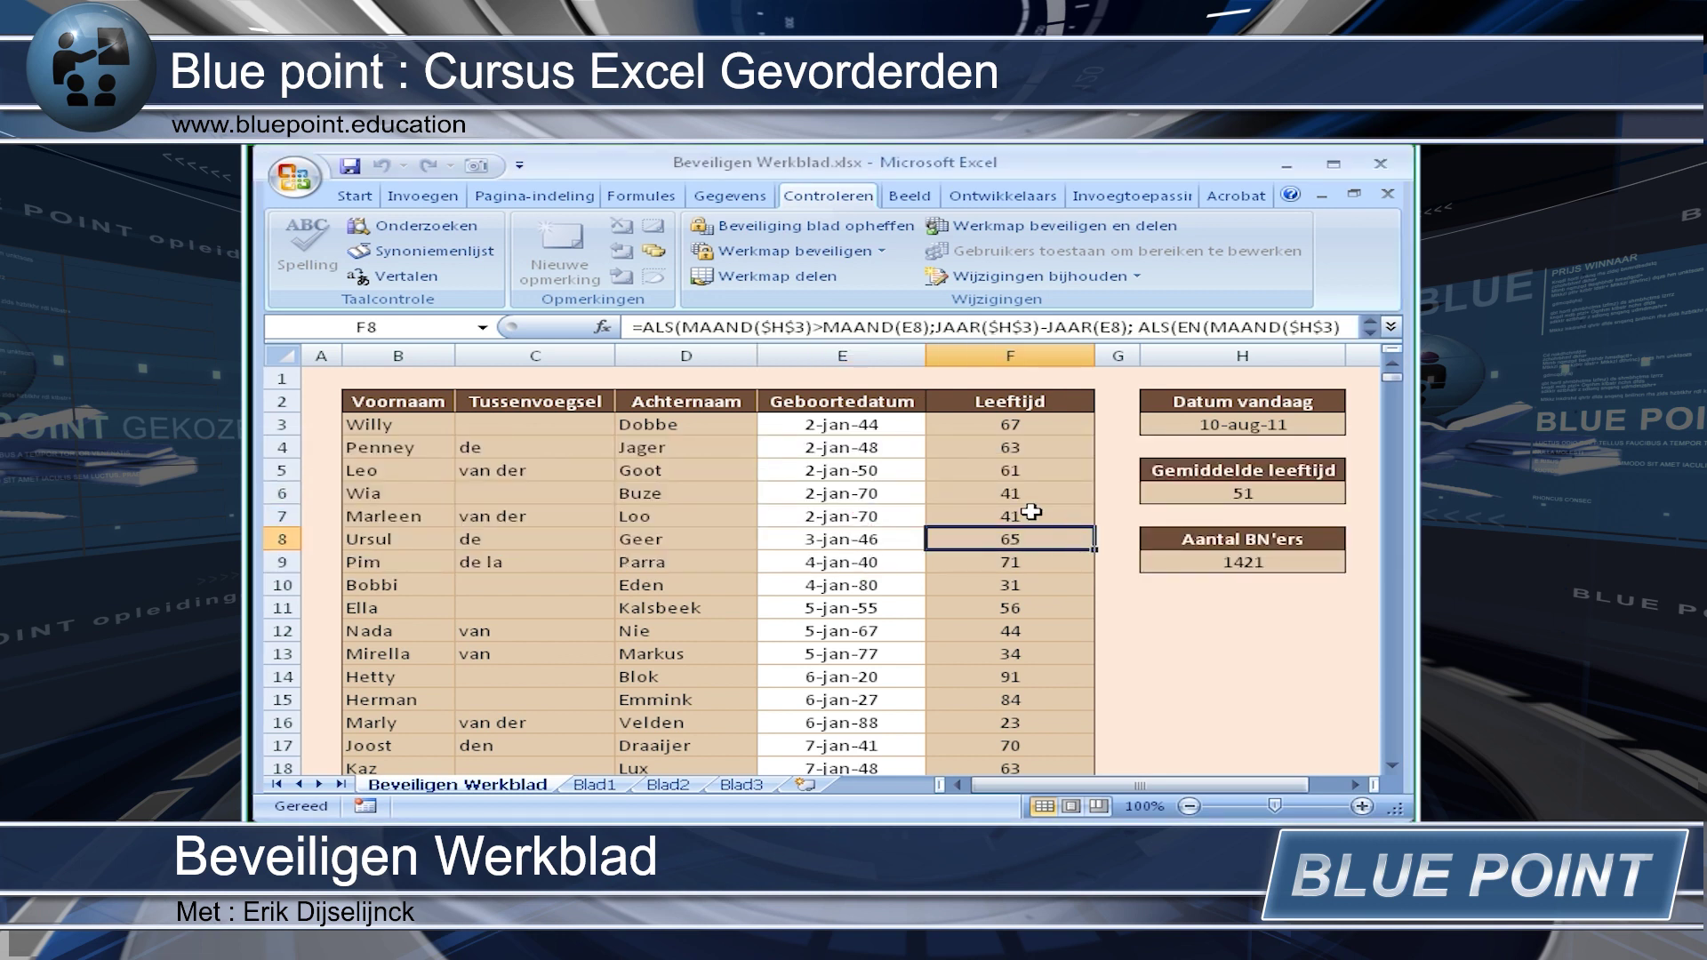
click(537, 470)
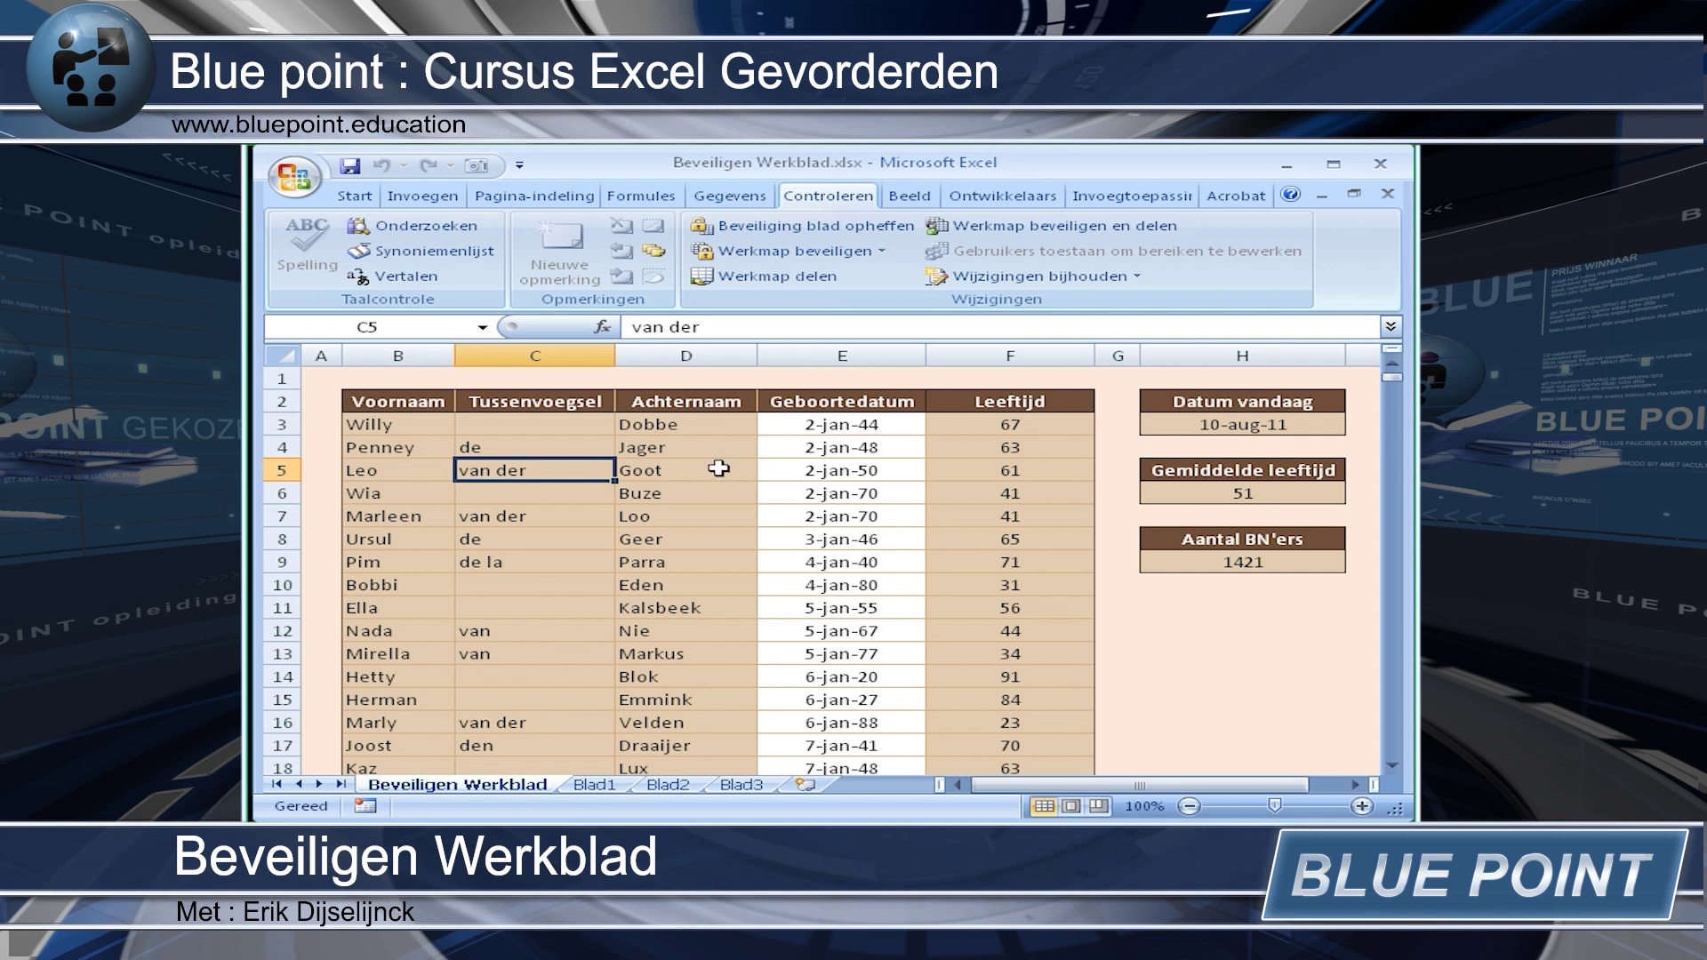
Lift the sheet protection, then test editing by clearing C4 and undoing it
click(755, 233)
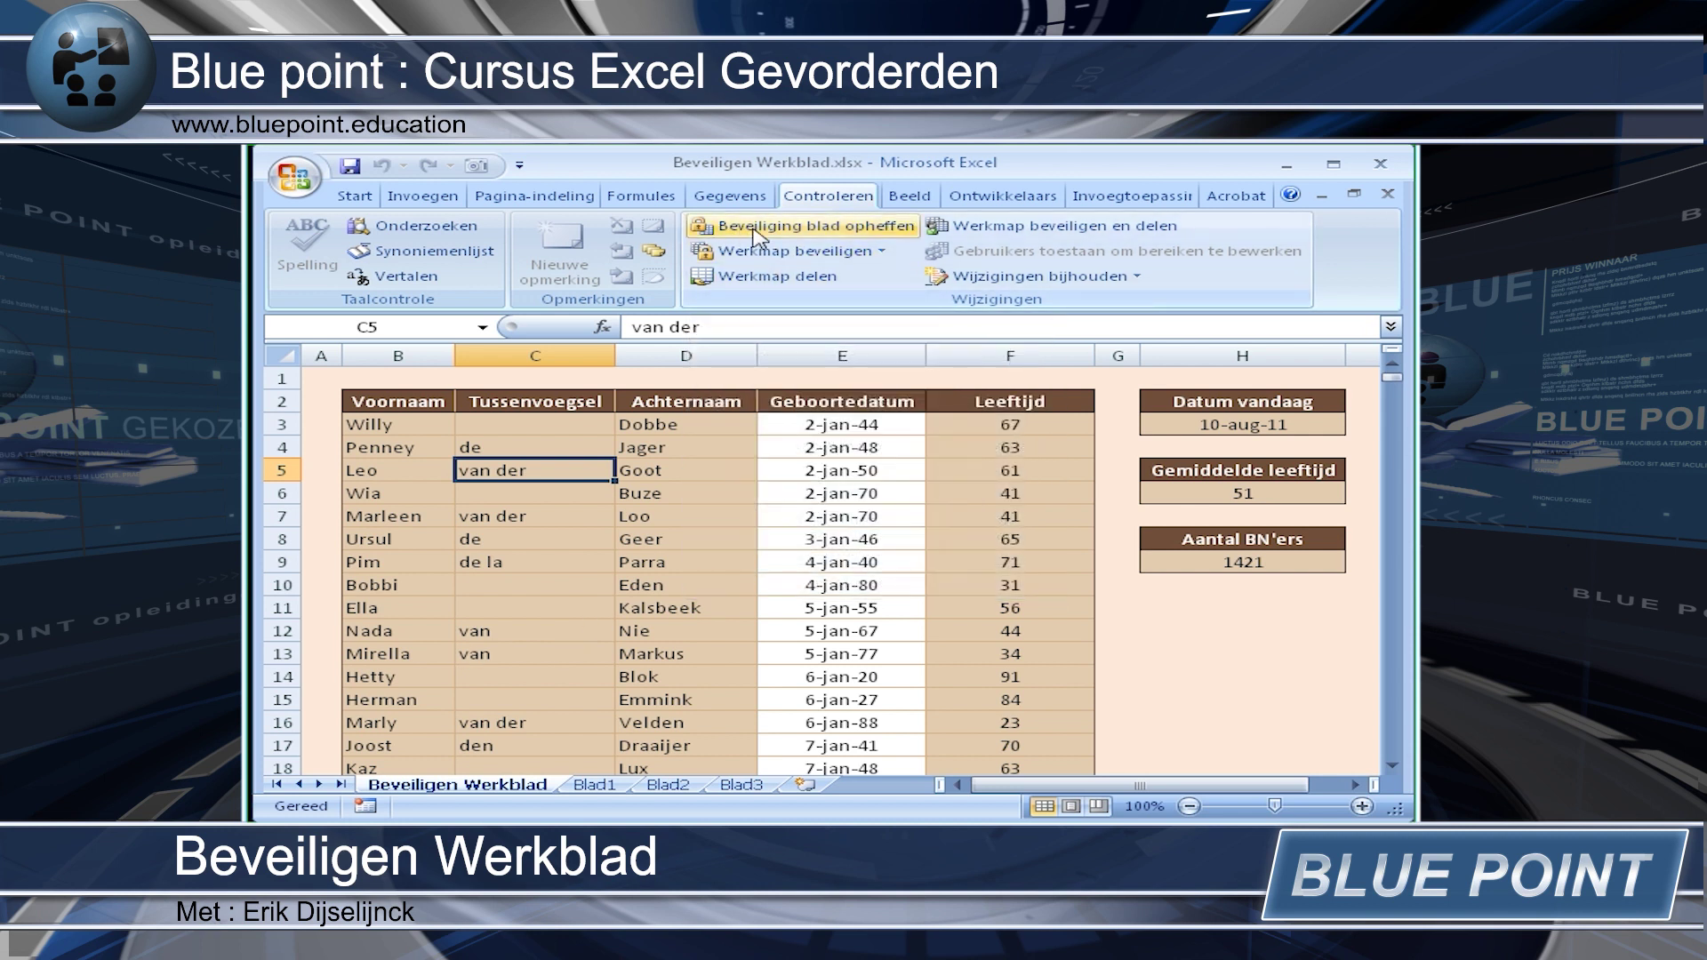
click(827, 233)
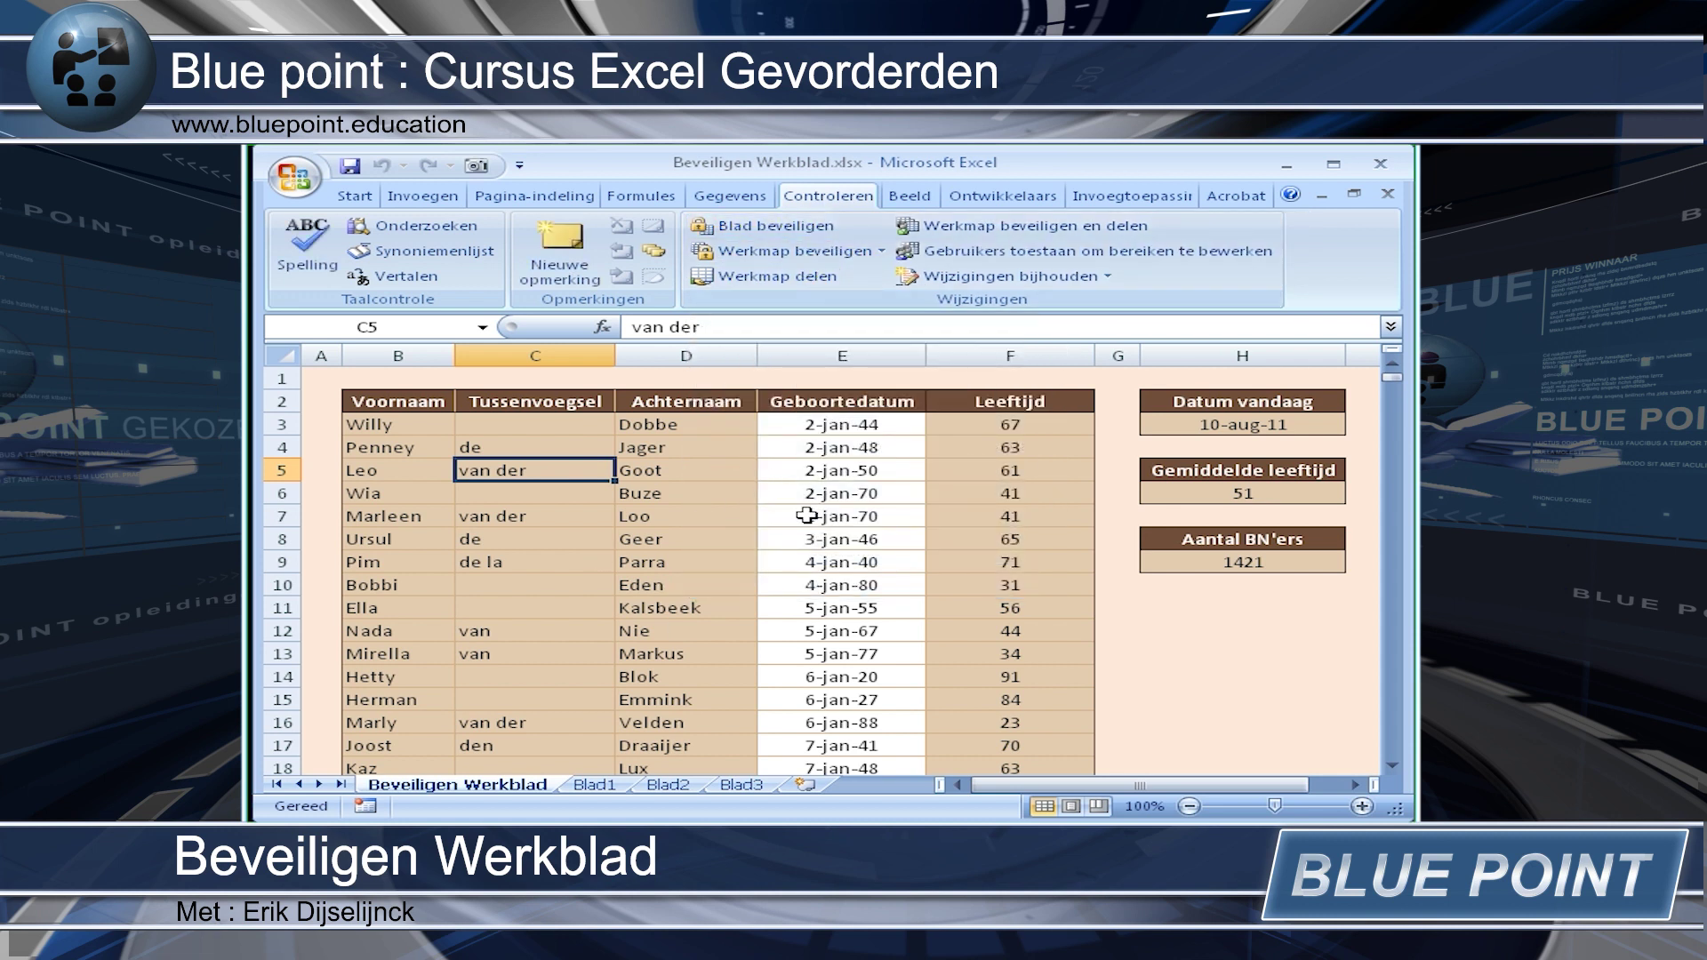
click(543, 447)
key(Delete)
key(ctrl+z)
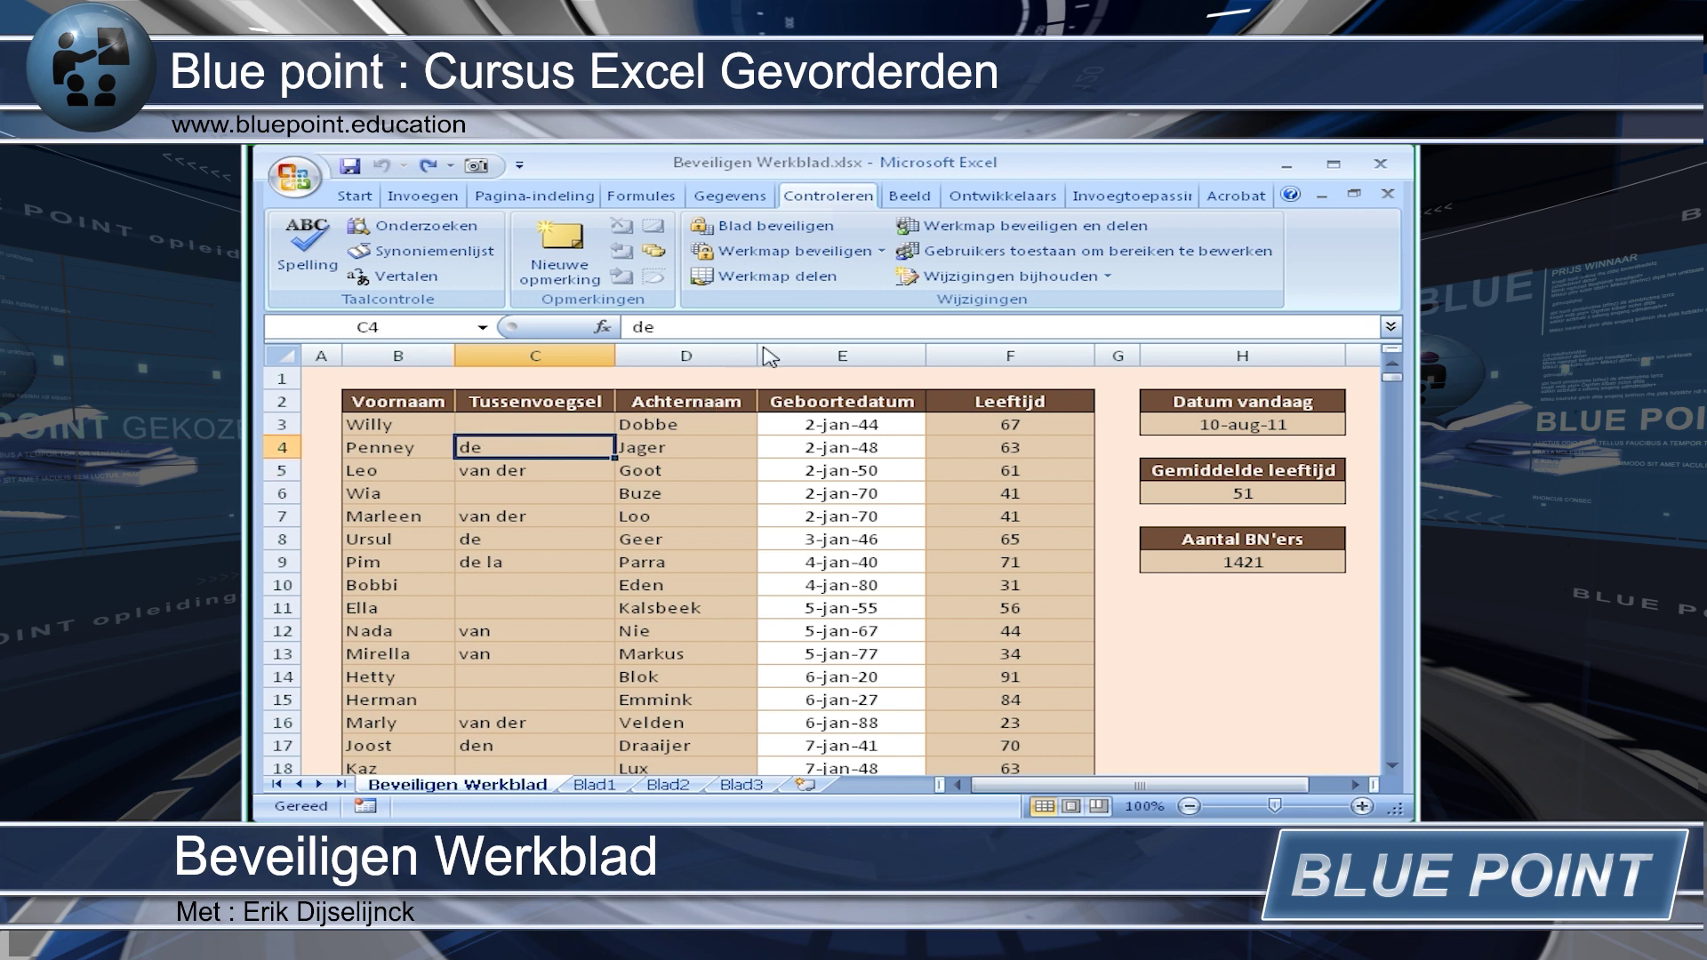
Protect the sheet again with a password, re-entering it to confirm
click(779, 228)
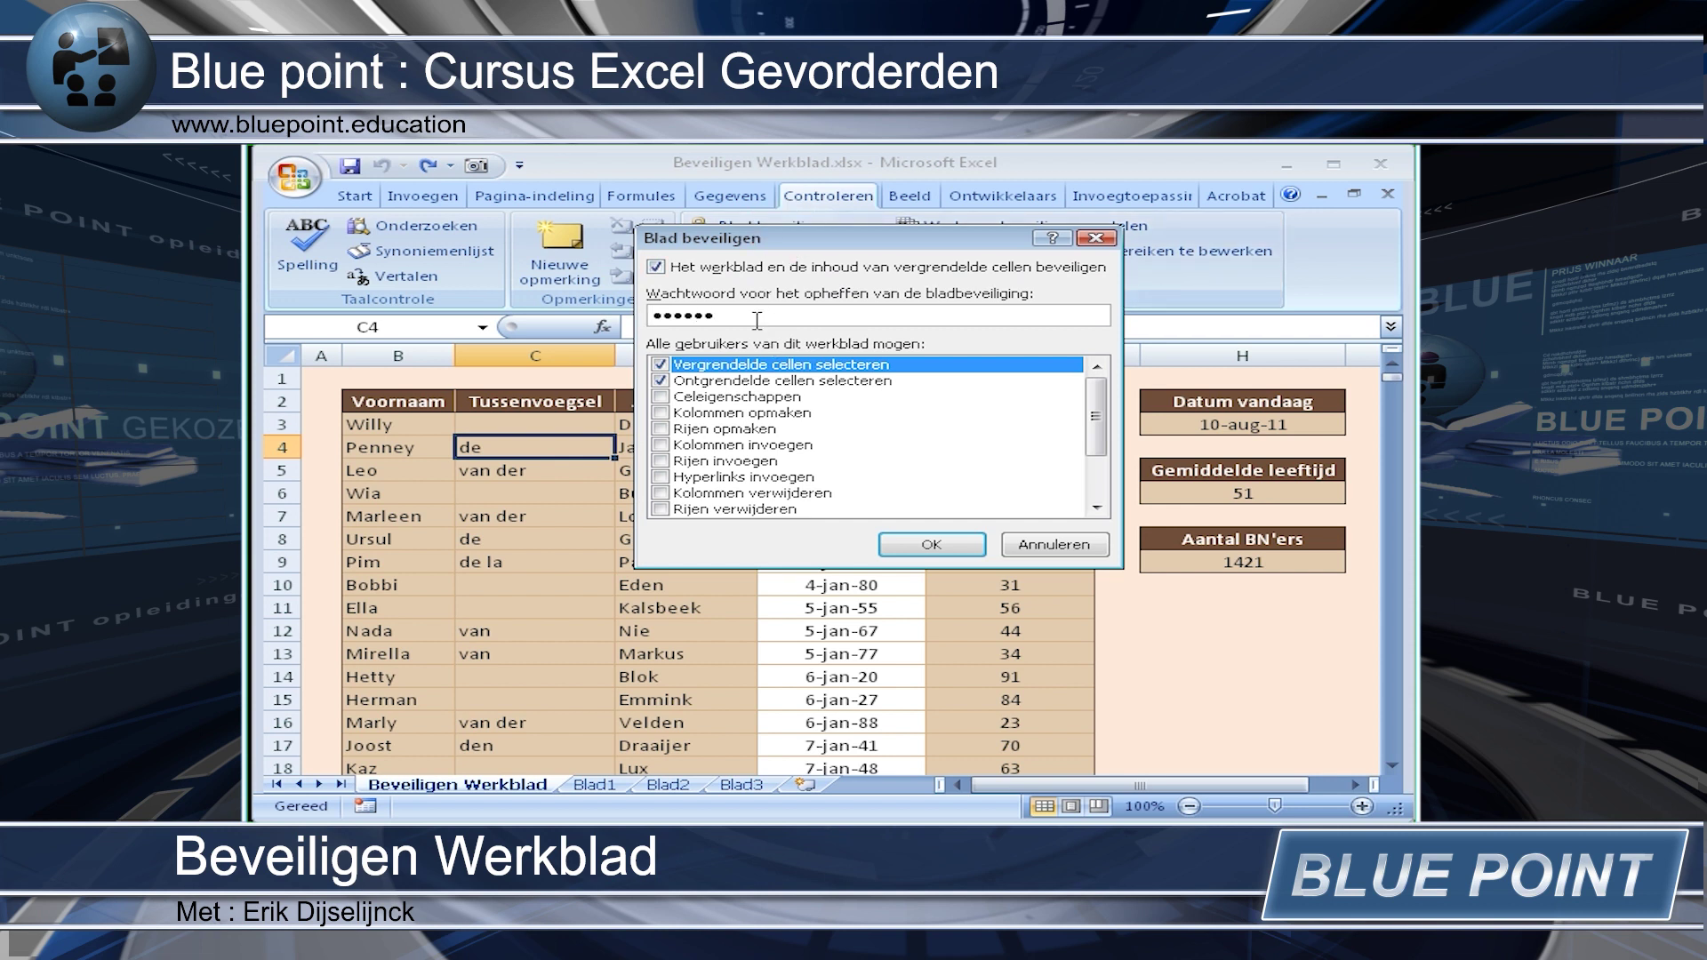
click(932, 543)
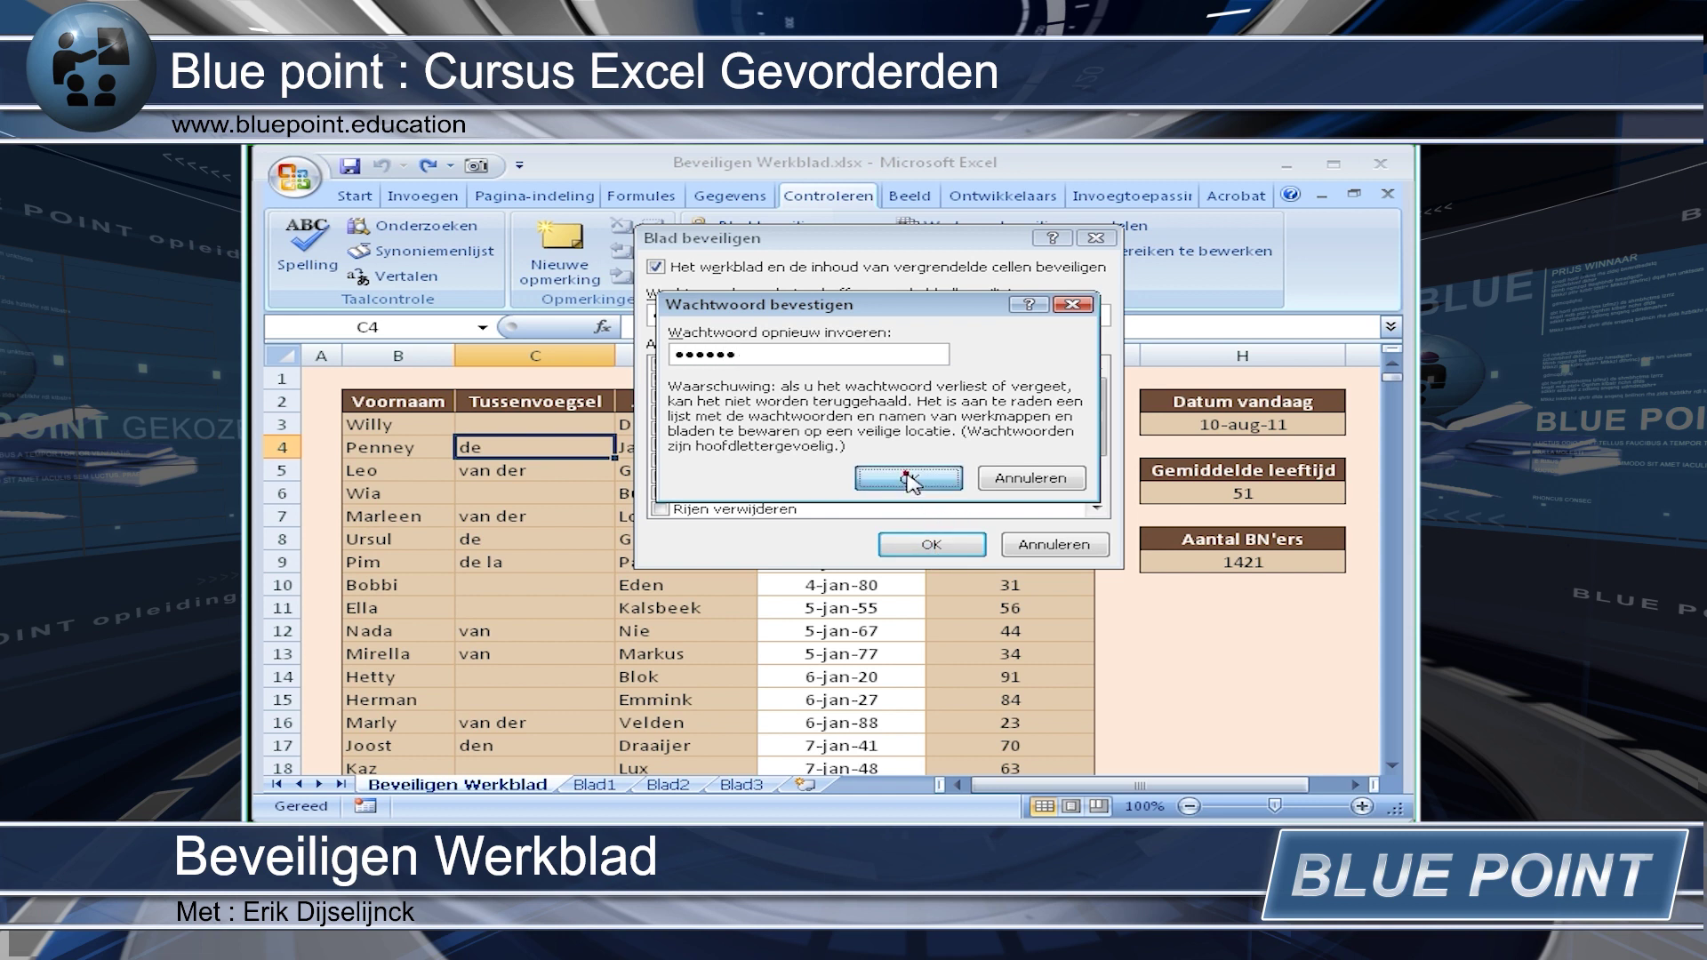
click(903, 478)
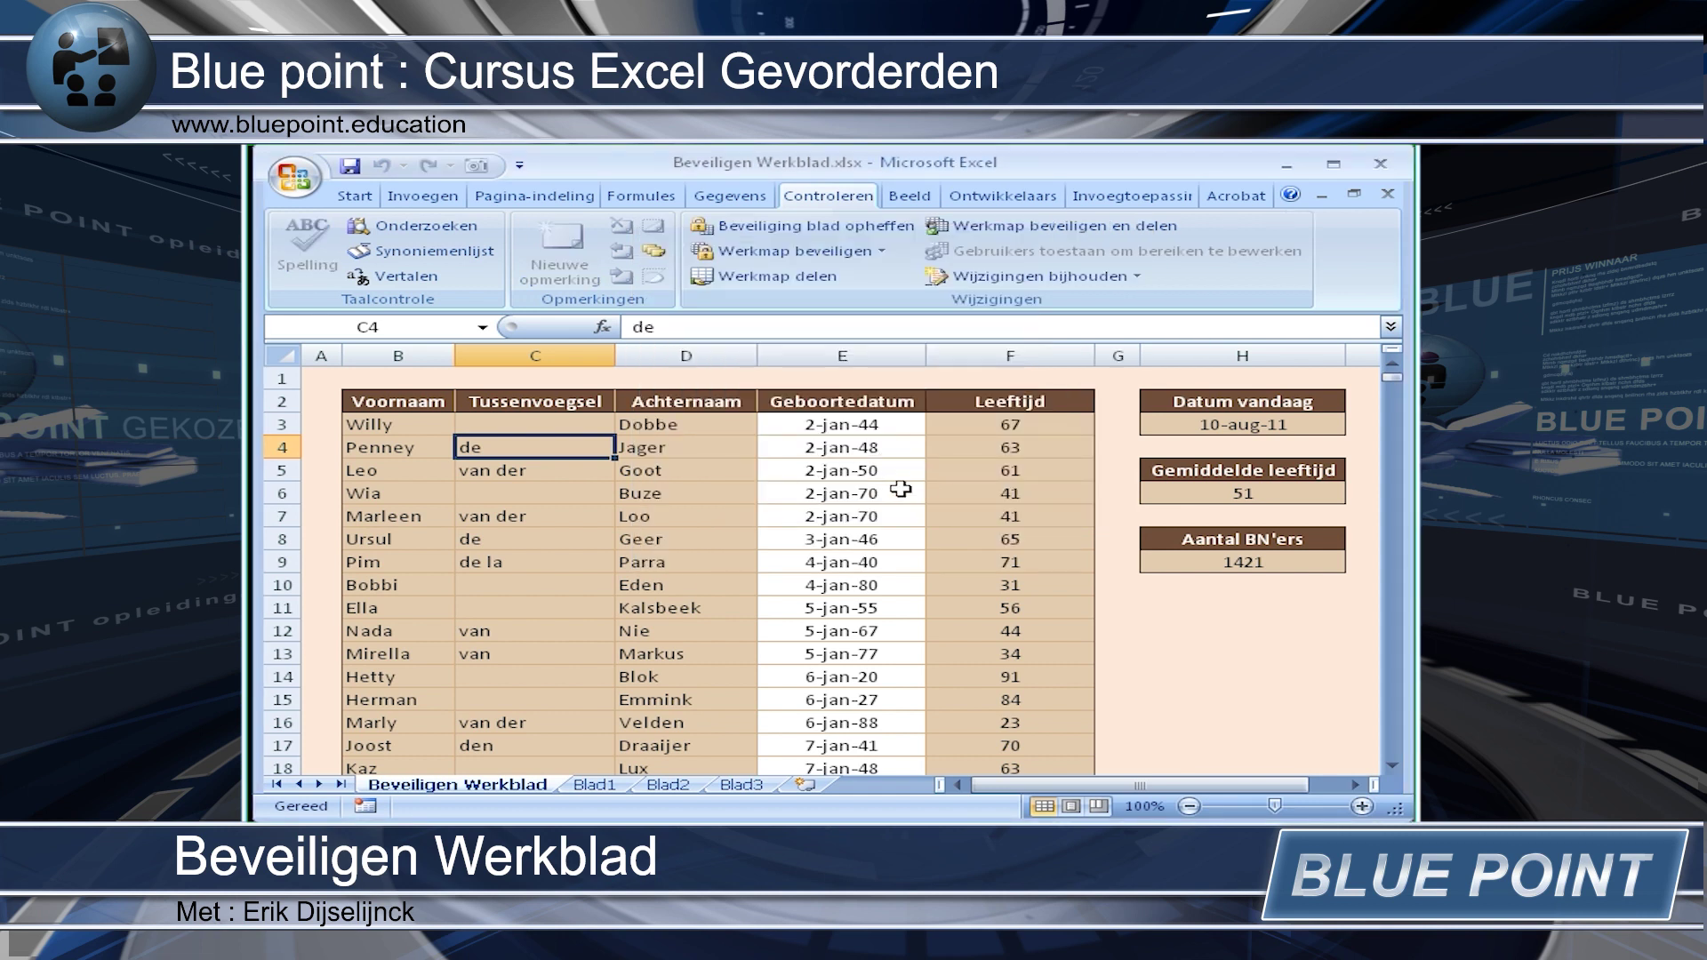
Try editing locked cells D7 and E5, dismissing each read-only warning
click(695, 526)
double_click(703, 520)
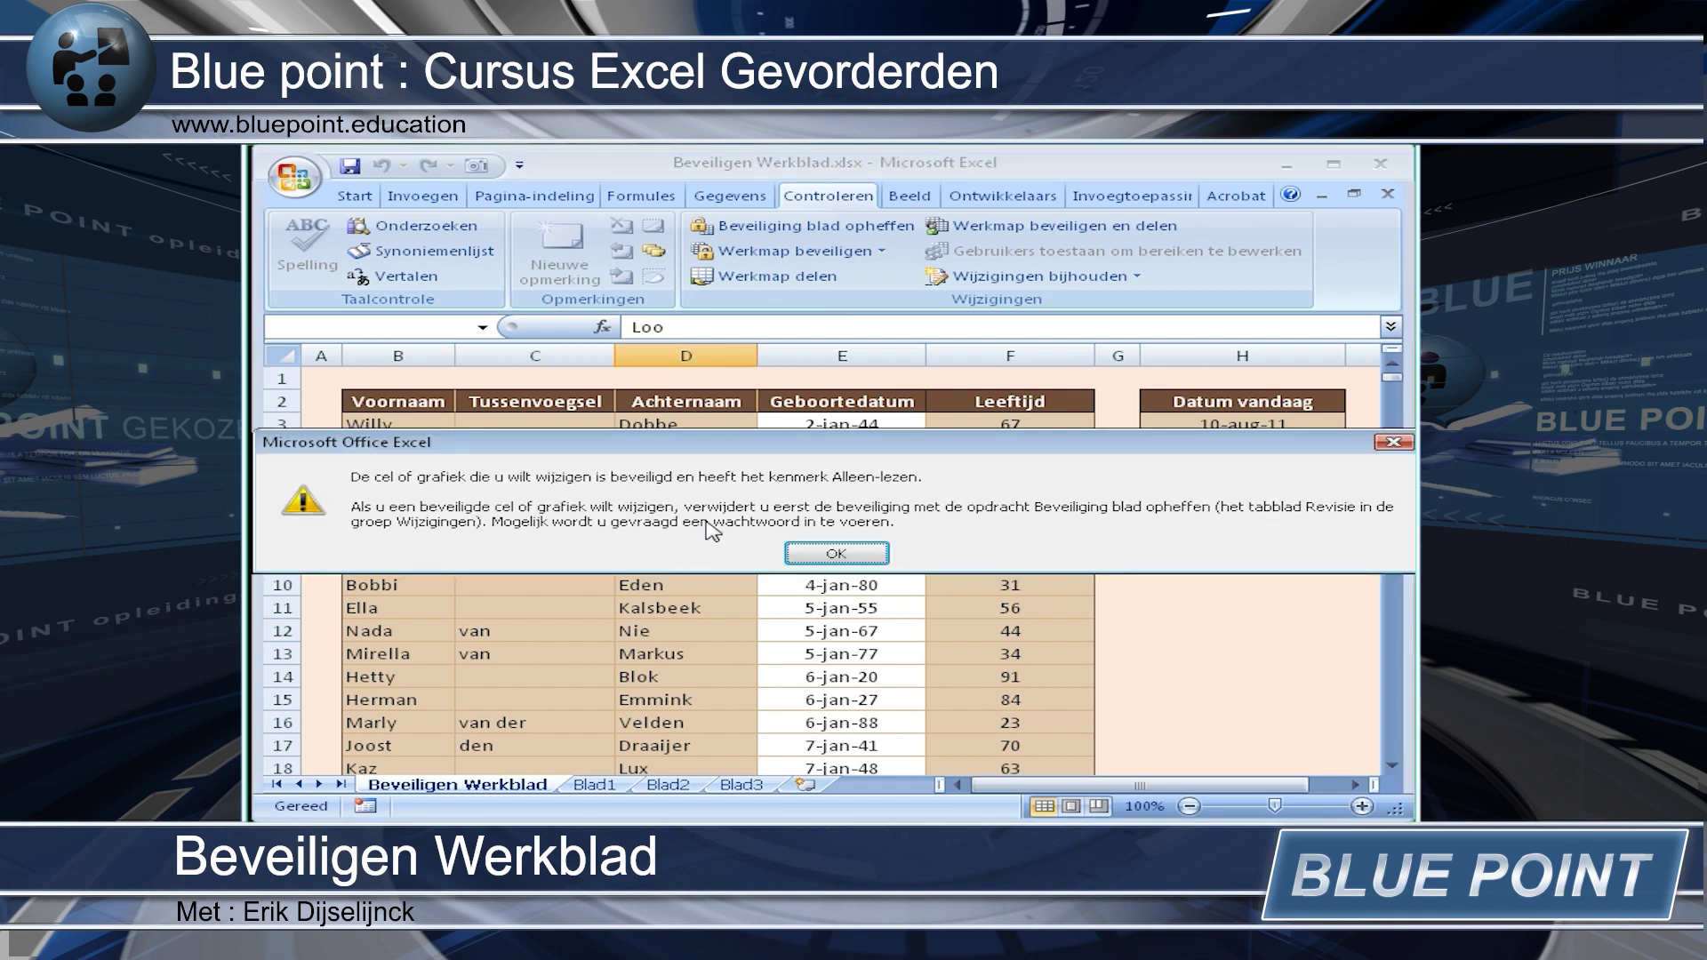
click(849, 553)
click(687, 449)
click(836, 469)
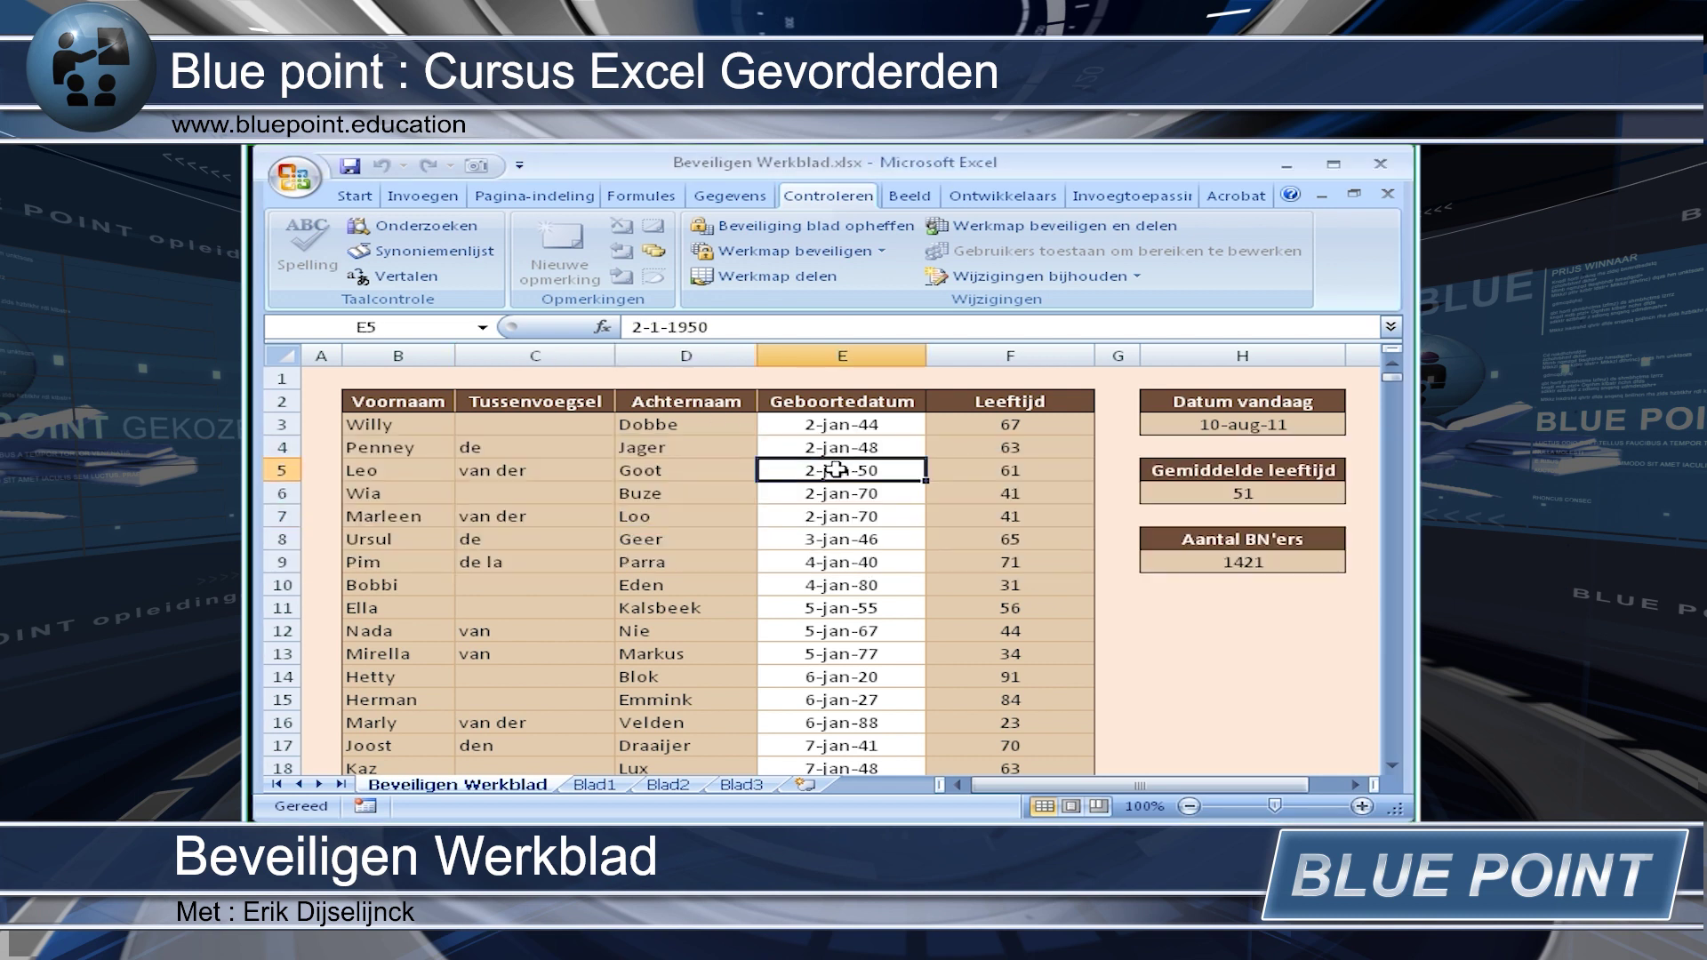
key(Delete)
key(Return)
Unprotect the sheet by entering the password, then select C4
click(798, 229)
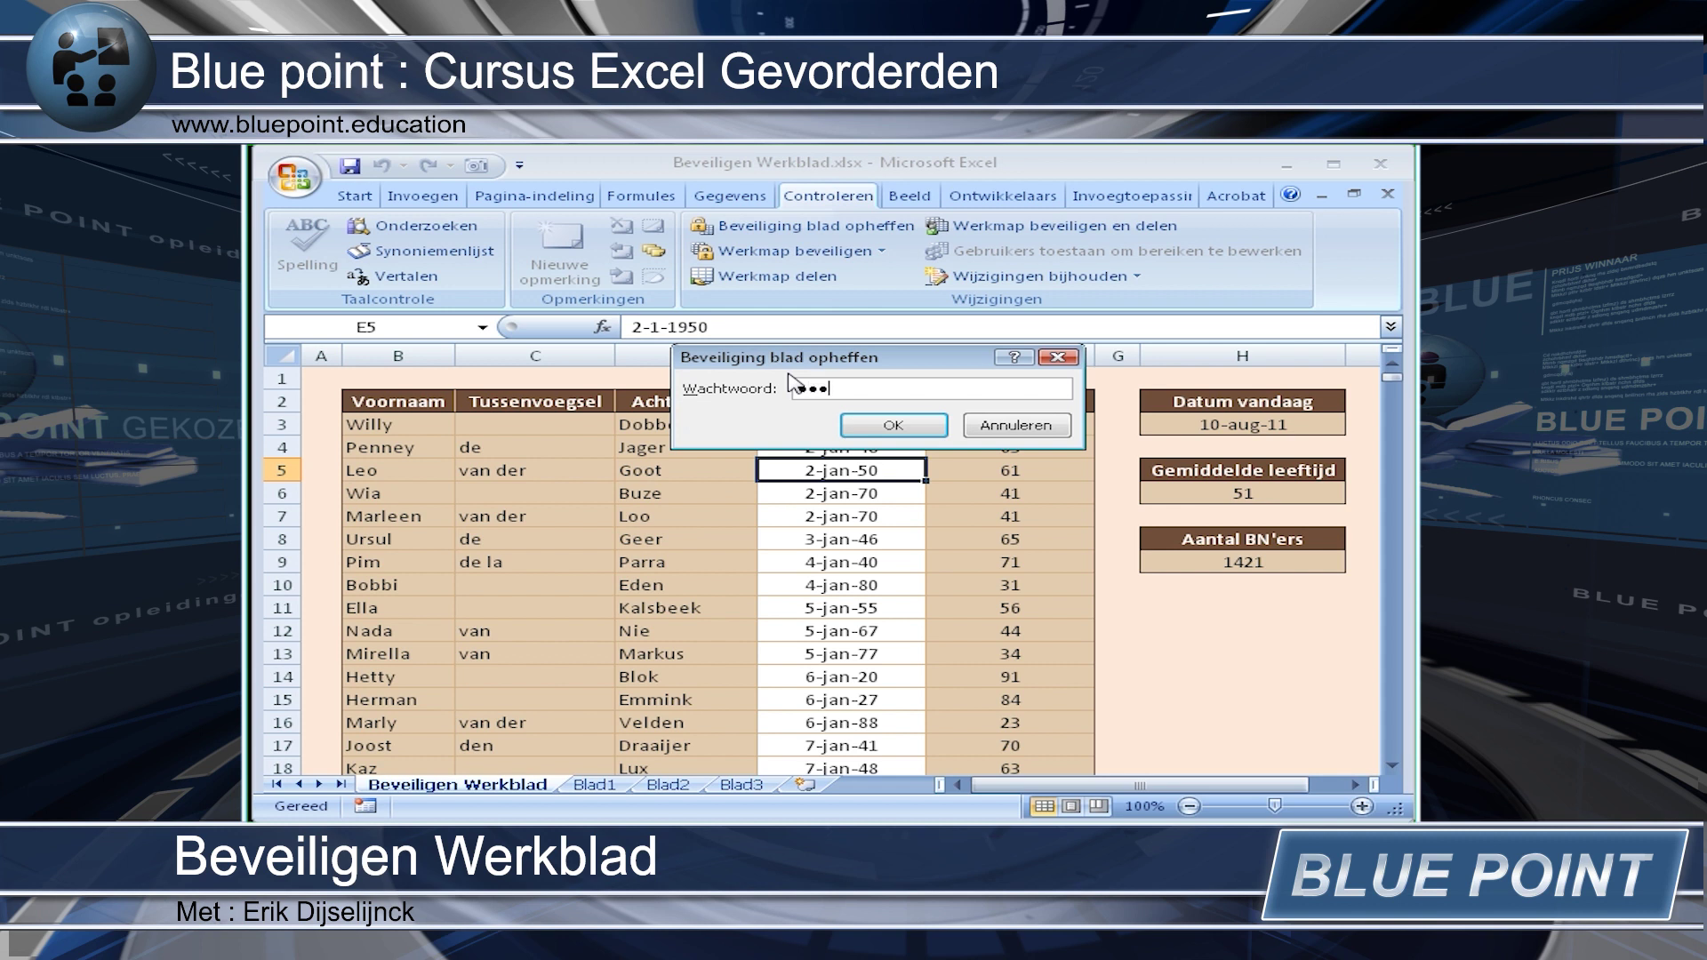
key(Return)
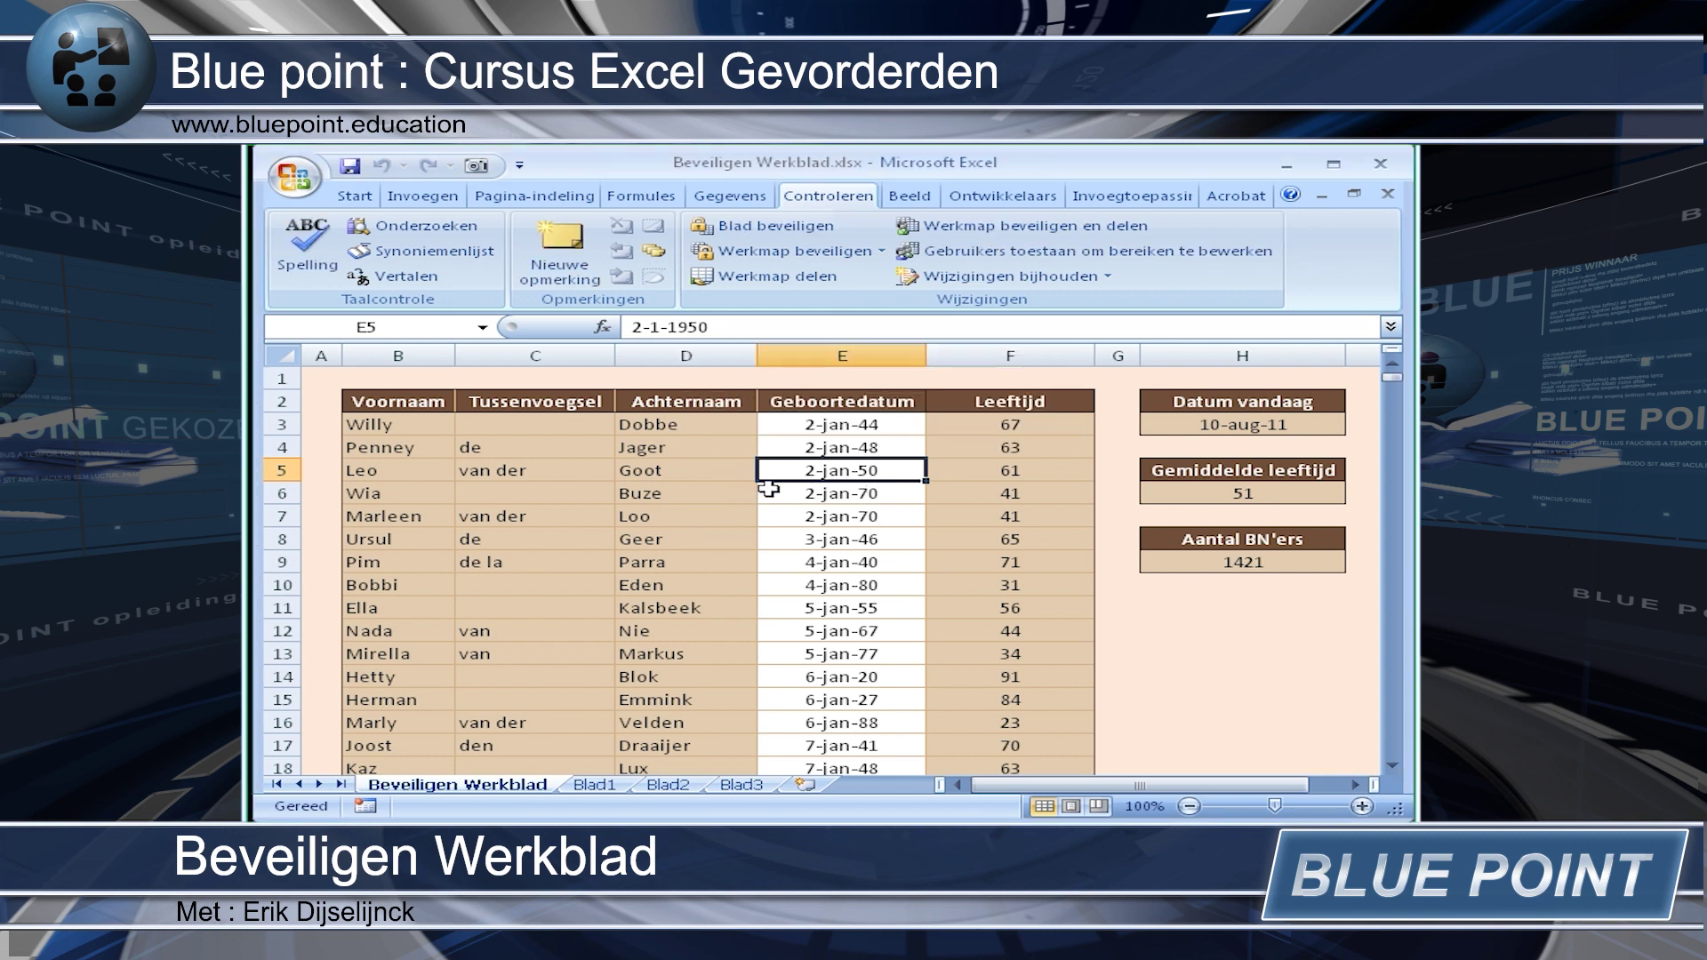
click(487, 450)
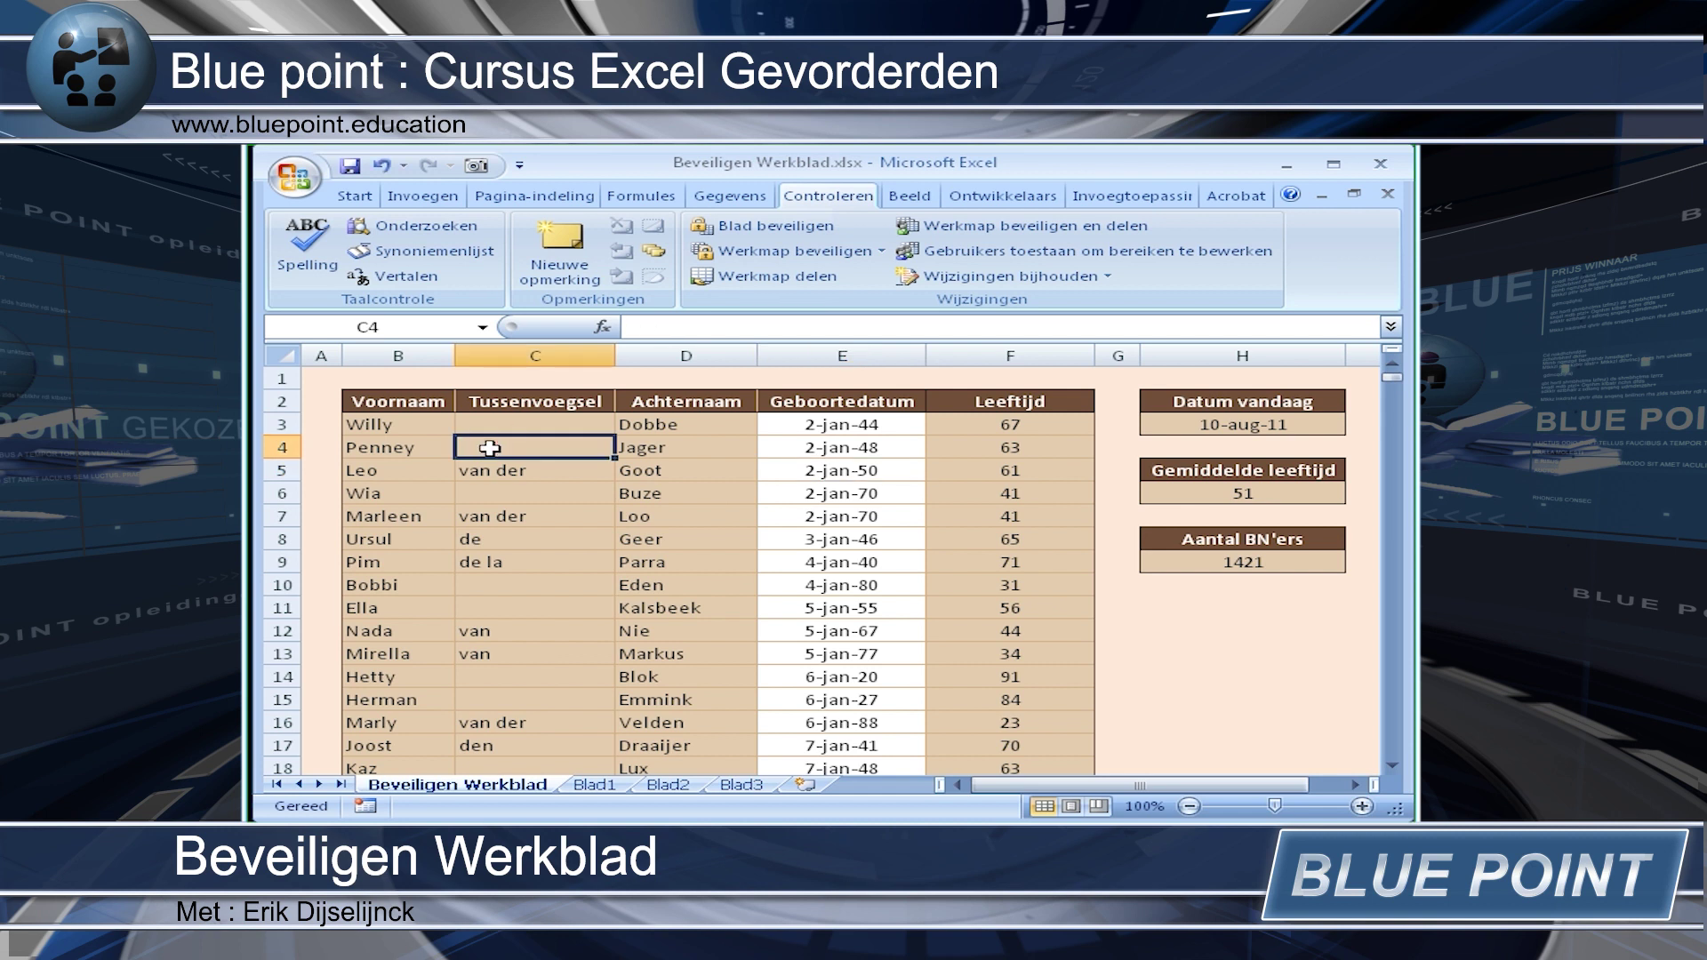
Undo to restore 'de' in C4, then open and cancel the sheet protection settings
key(ctrl+z)
click(764, 226)
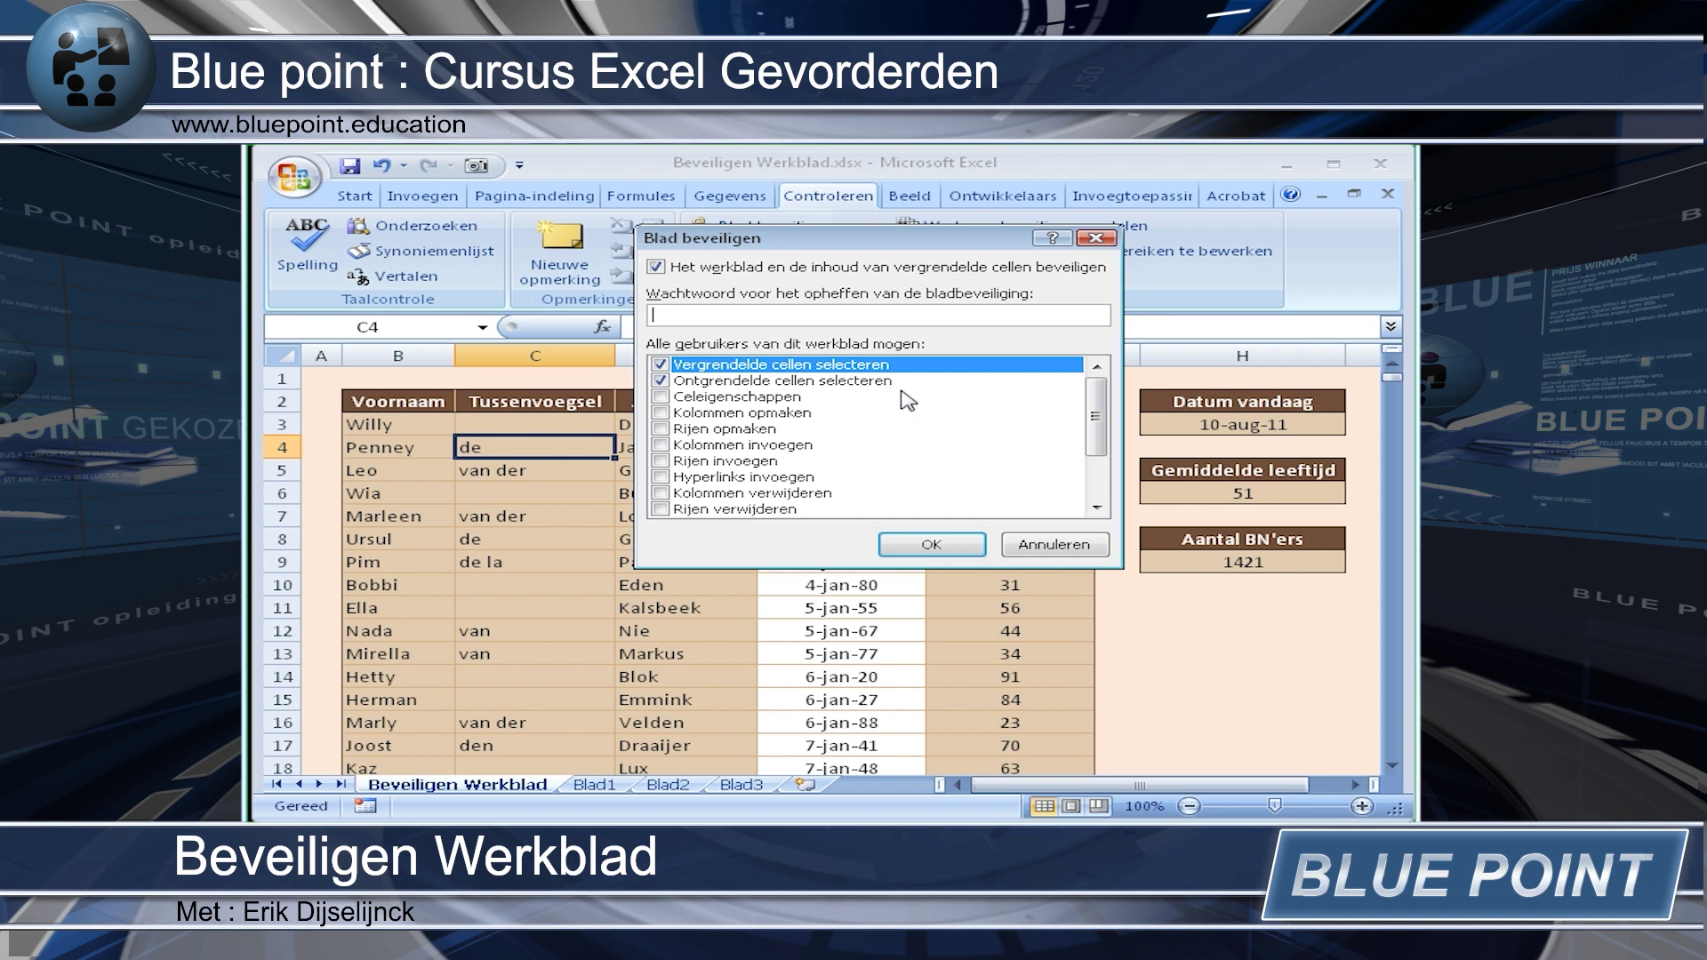
click(1053, 544)
click(327, 380)
key(Right)
key(Right)
key(Right)
key(Right)
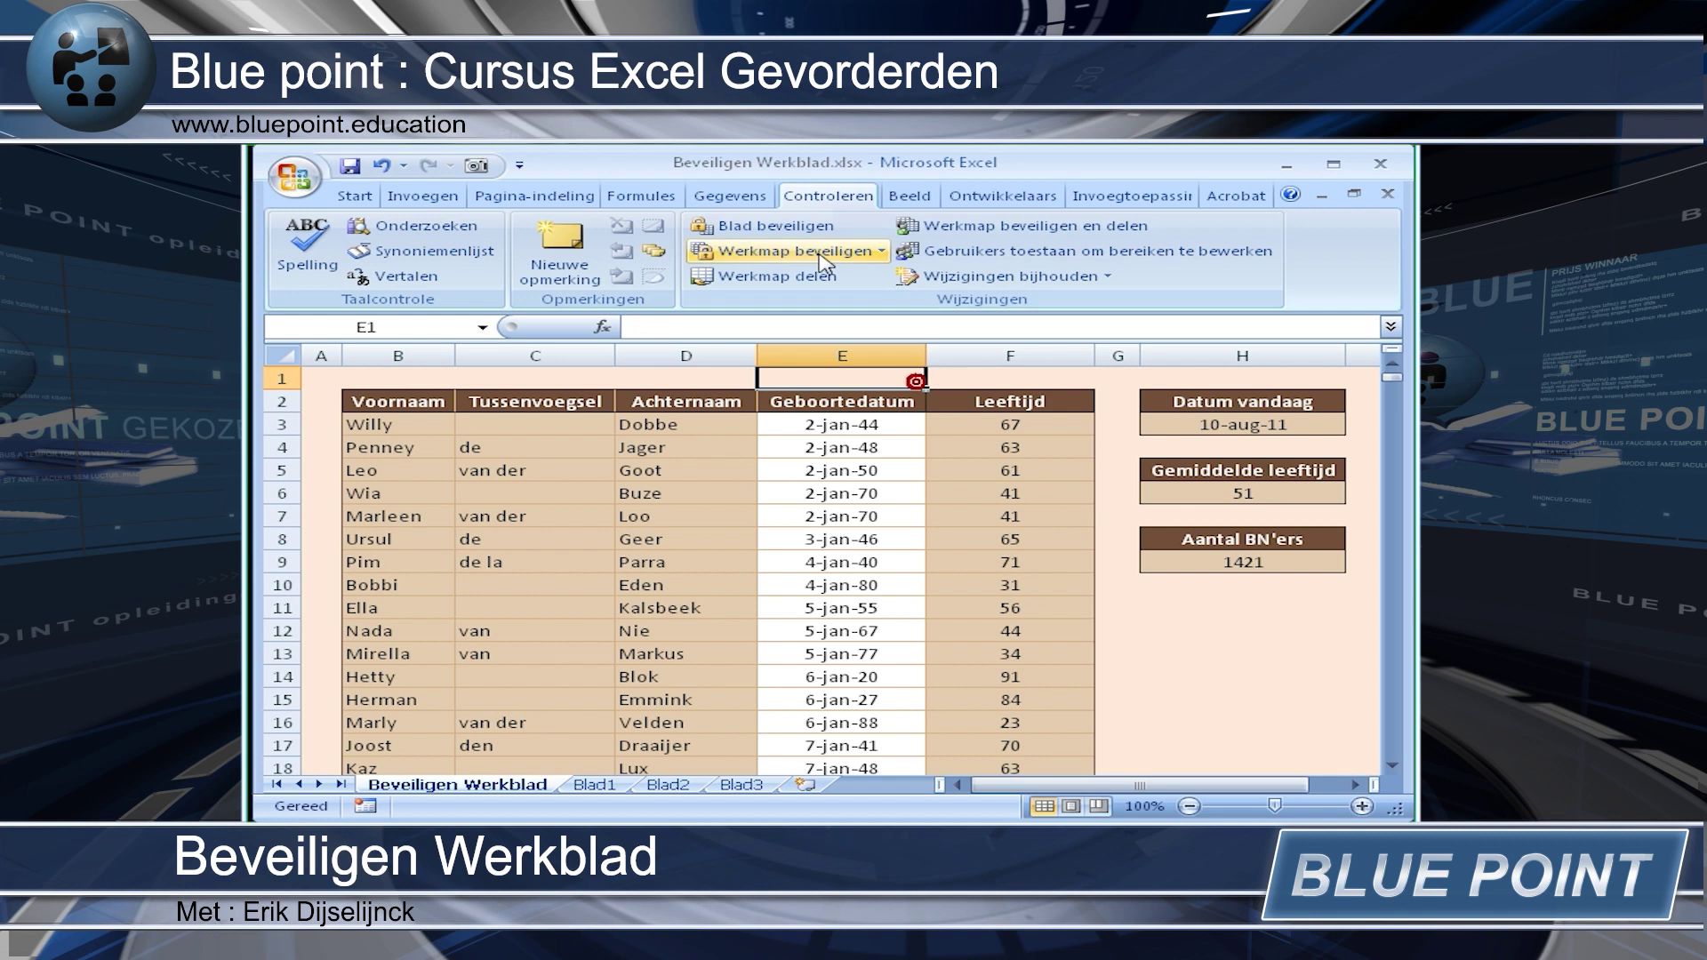
Briefly protect and unprotect the sheet, then select birth dates E3 to E17
click(762, 226)
click(931, 540)
key(Home)
click(851, 471)
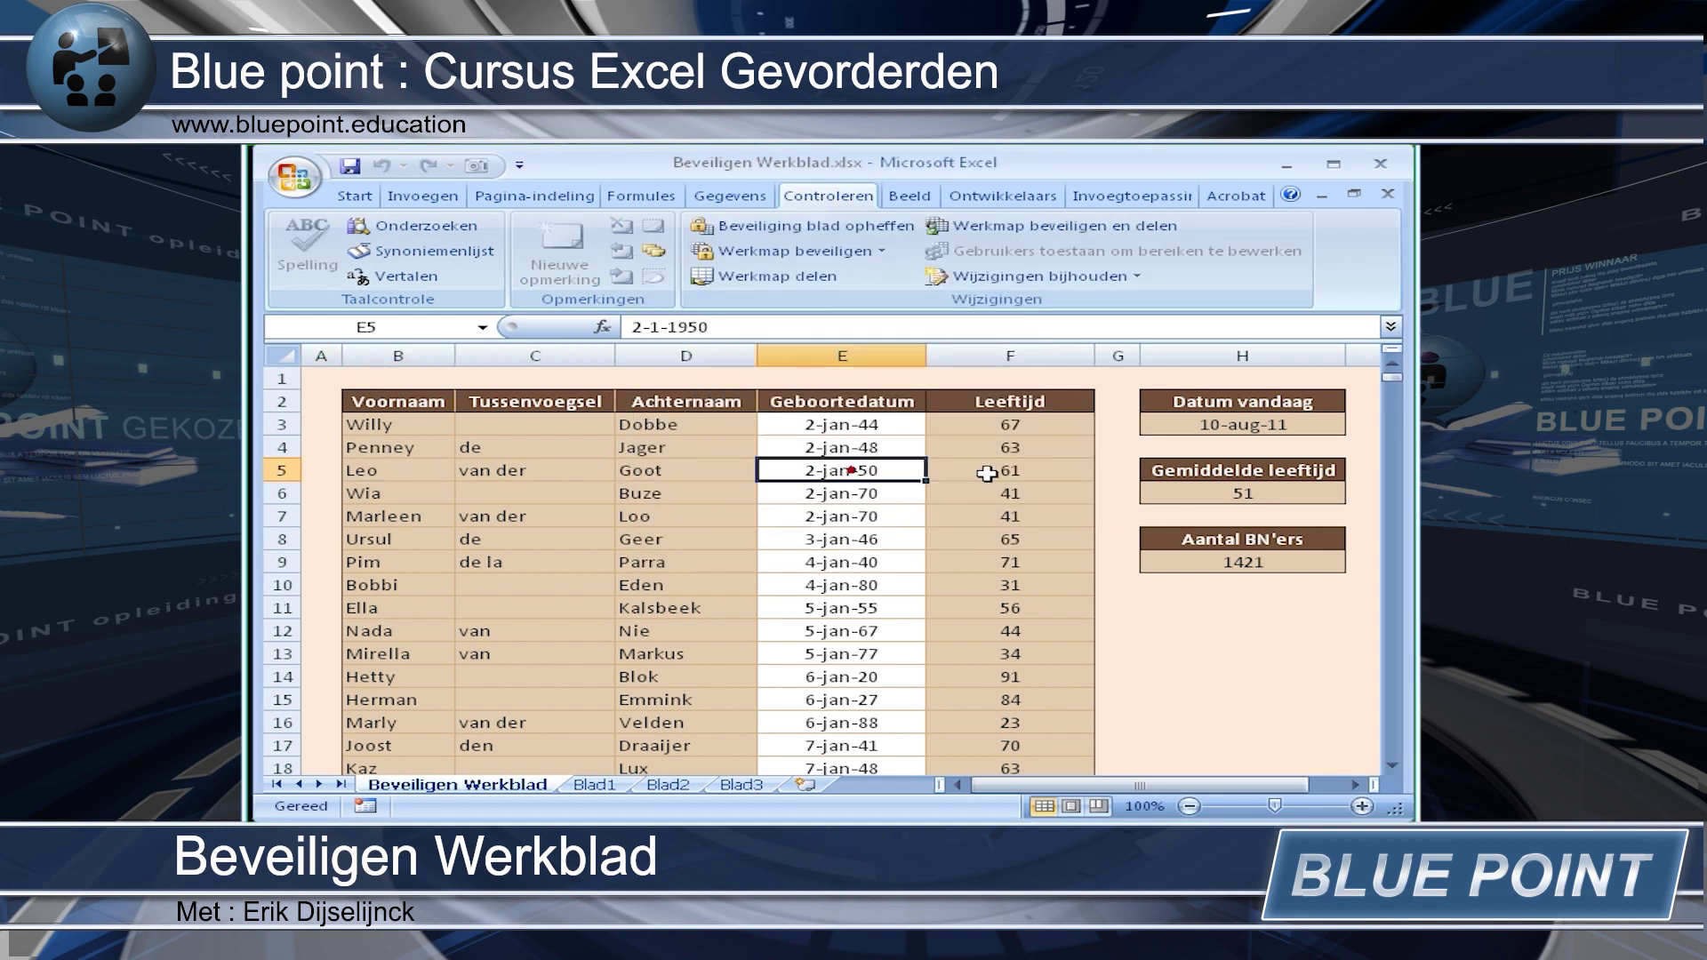
click(986, 473)
click(782, 226)
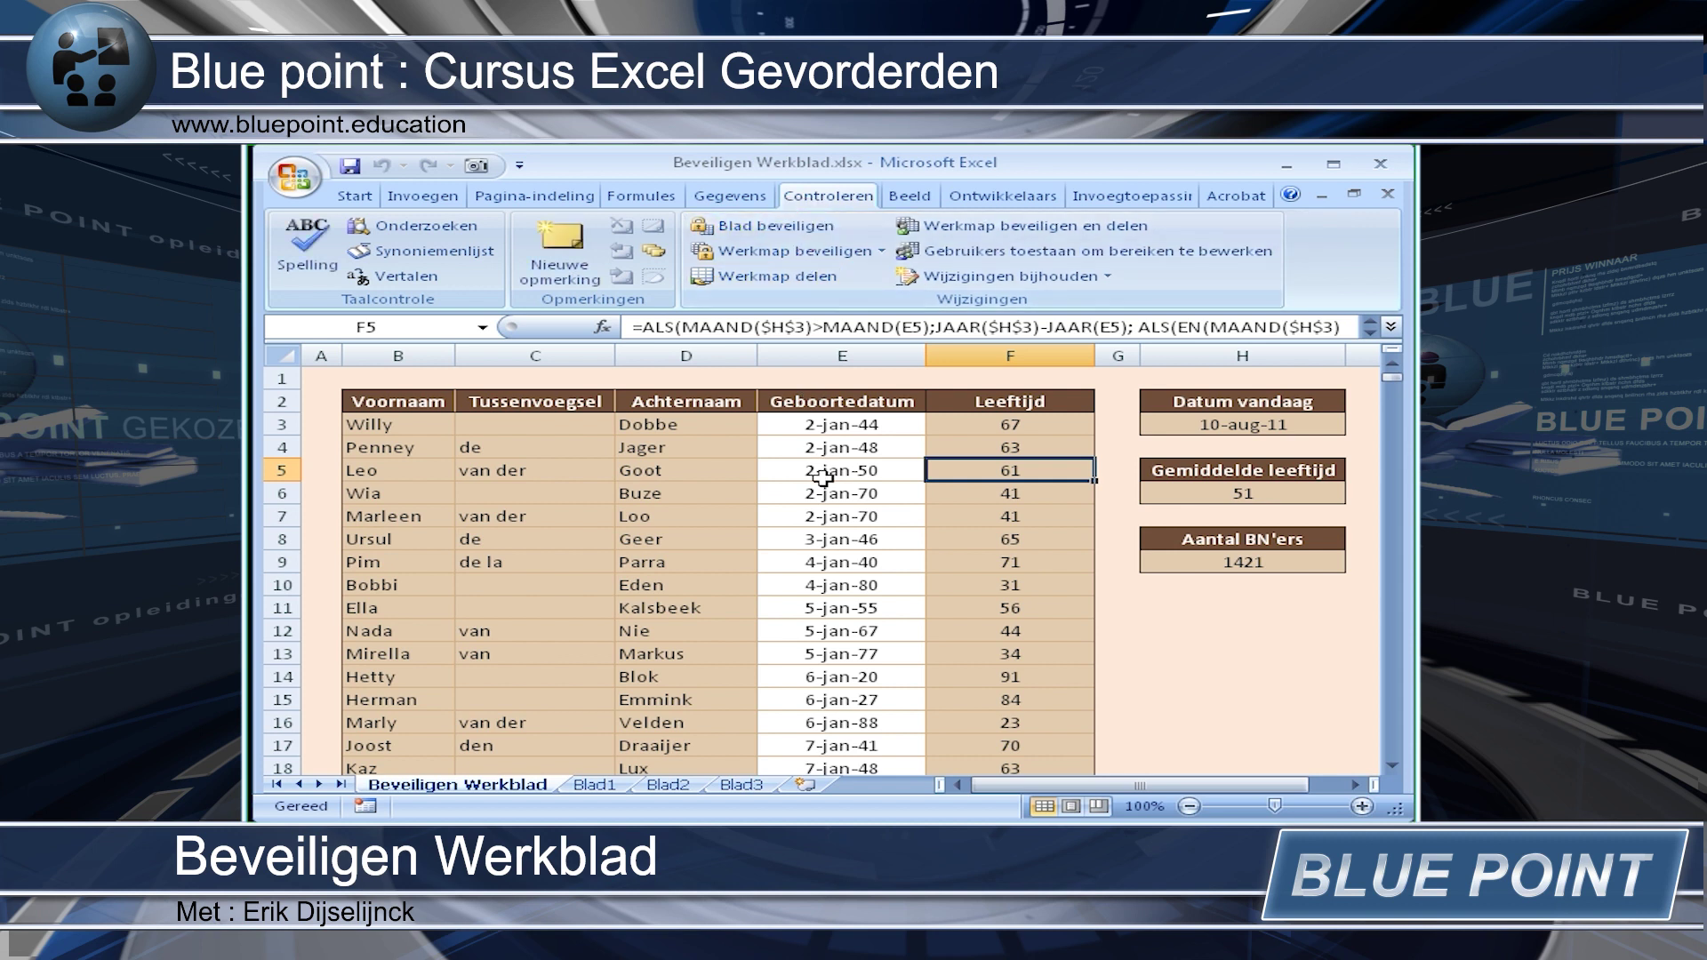
drag(835, 425, 843, 752)
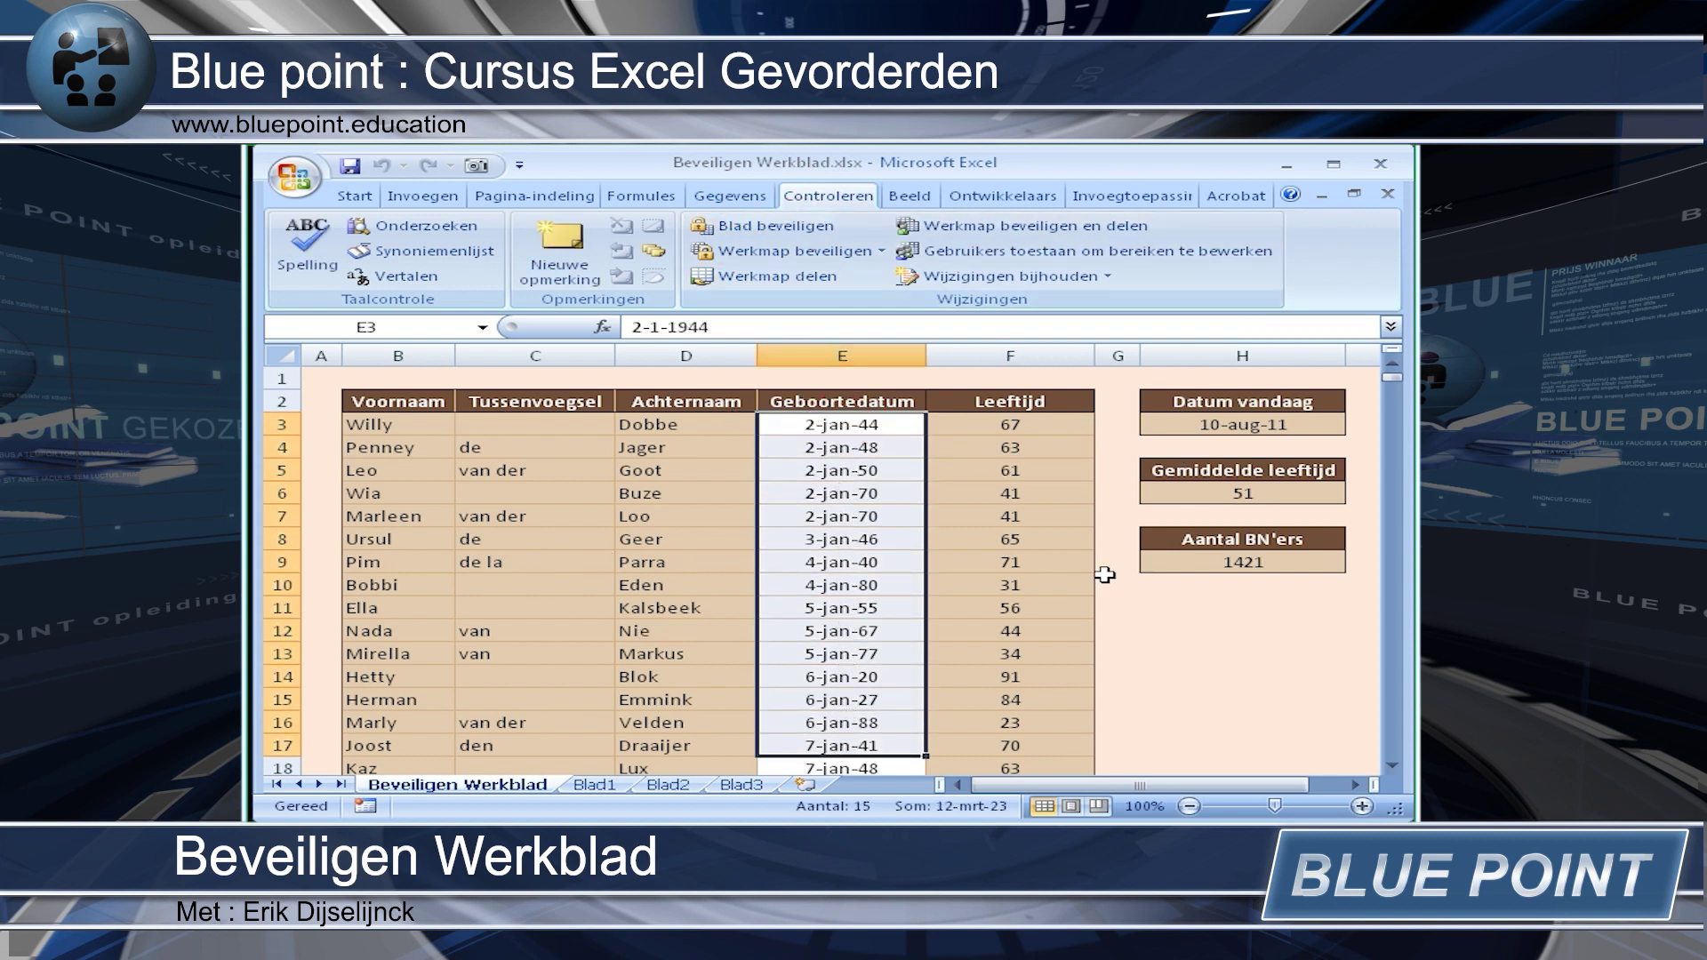
Untick Geblokkeerd in Celeigenschappen for all birth dates from E3 down to the last one
click(829, 424)
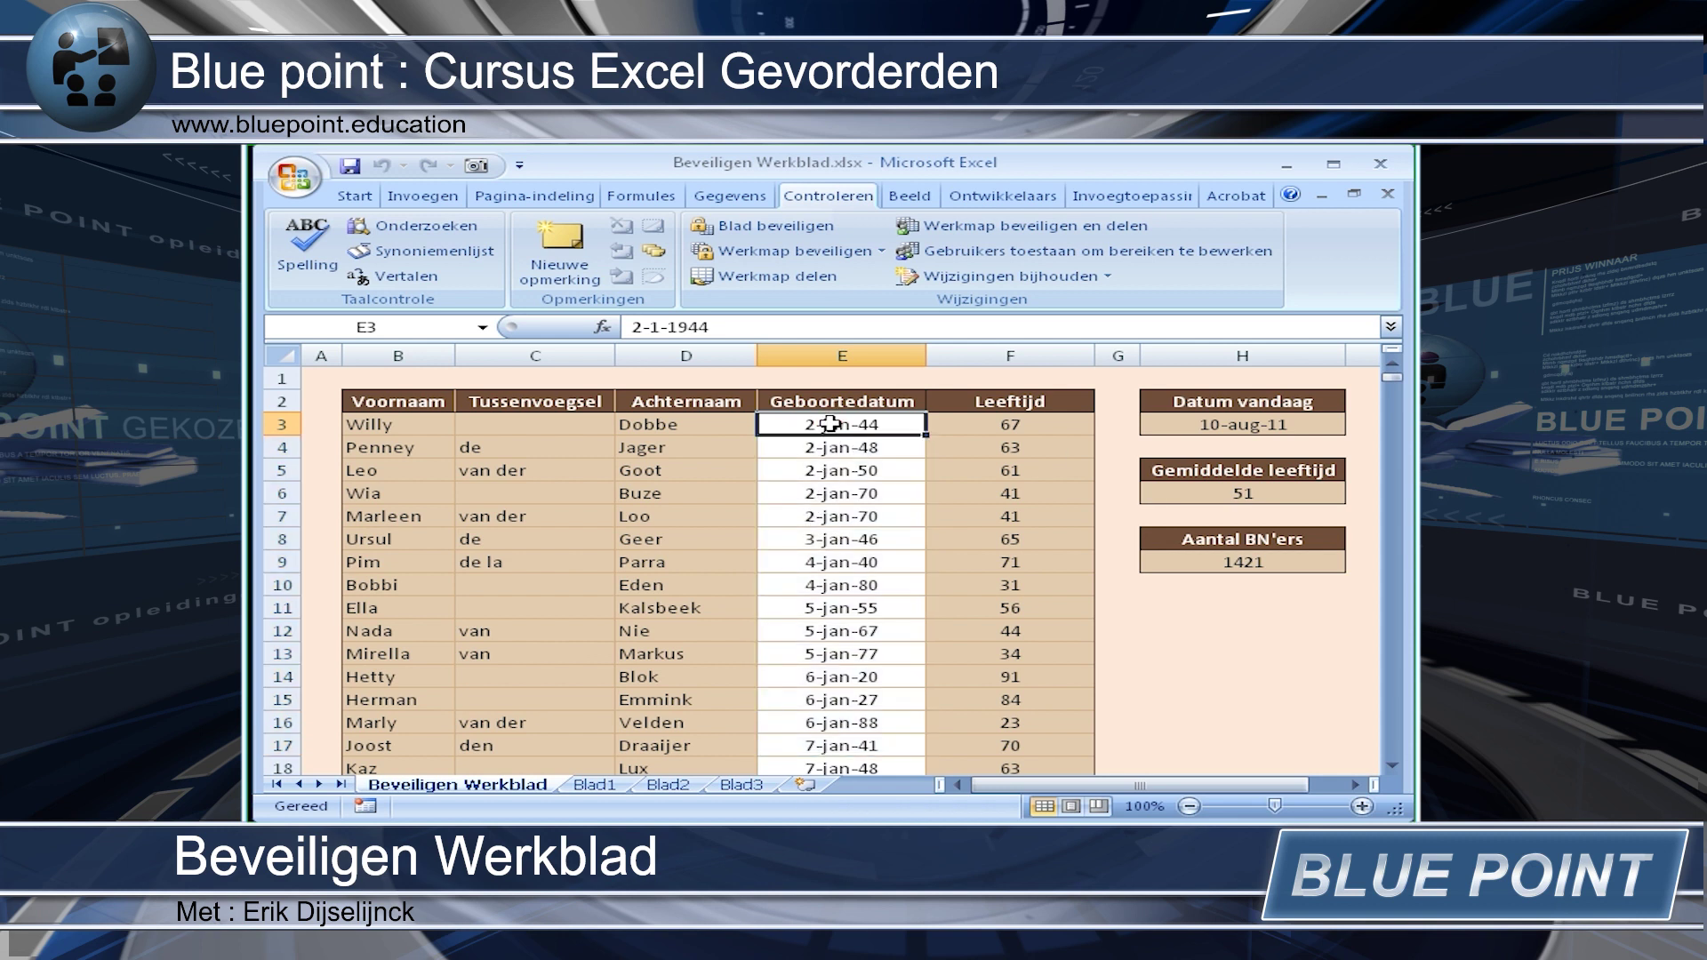
key(ctrl+shift+Down)
right_click(829, 424)
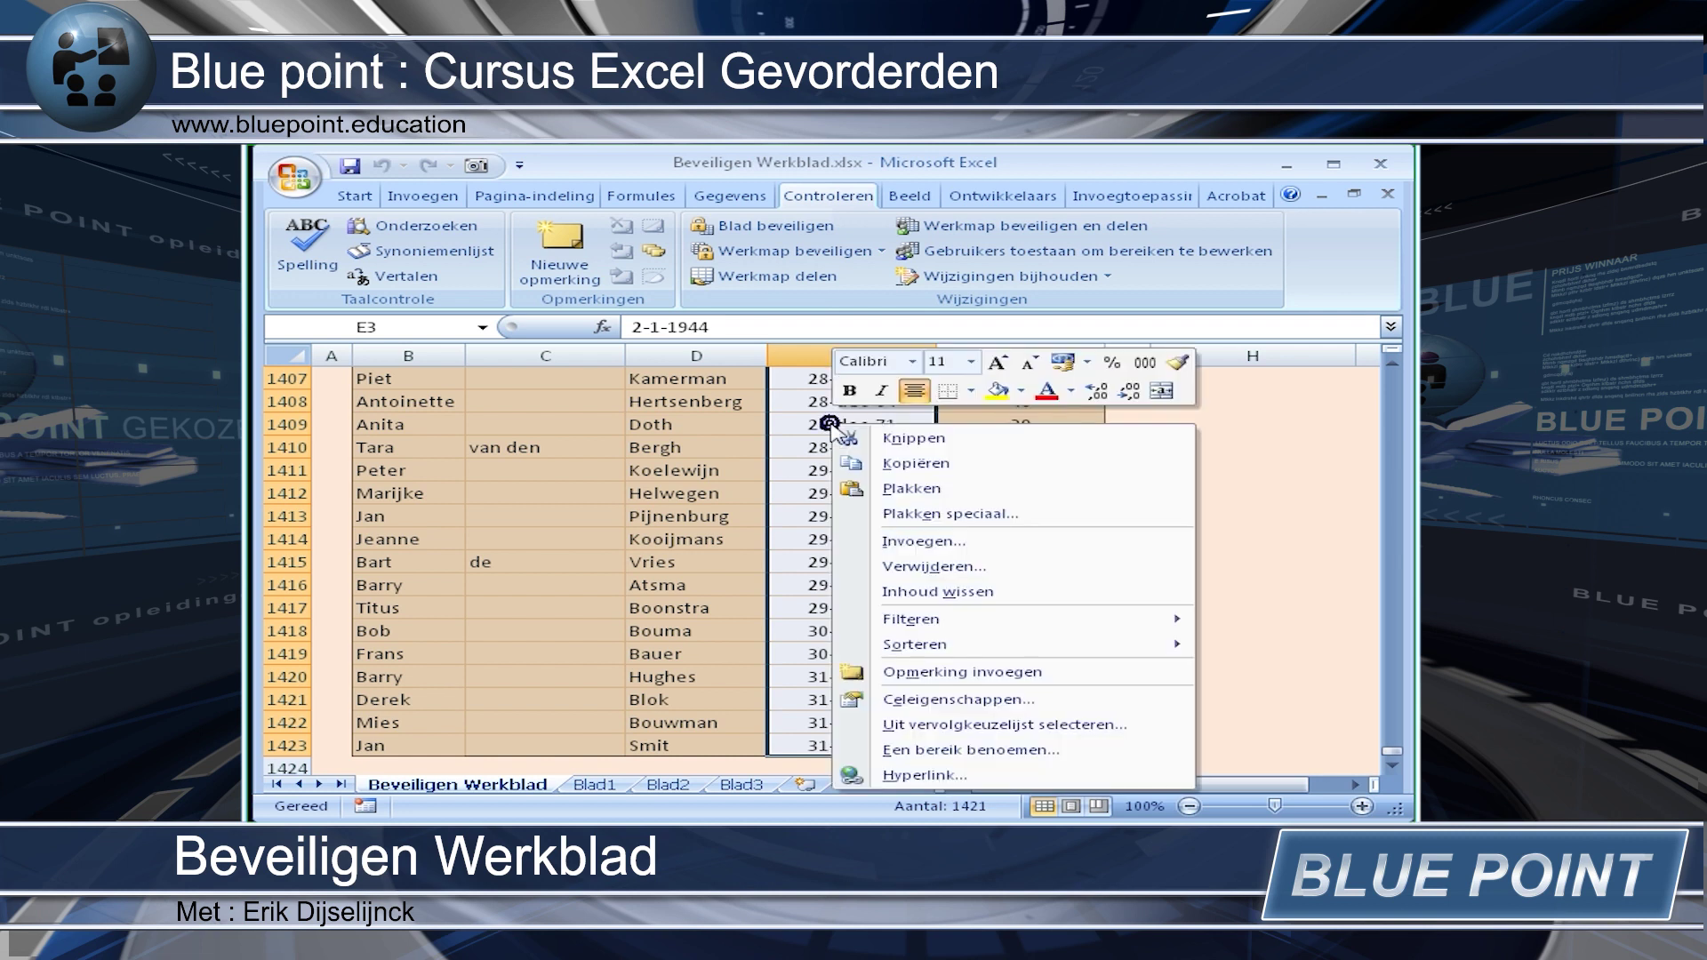
click(965, 702)
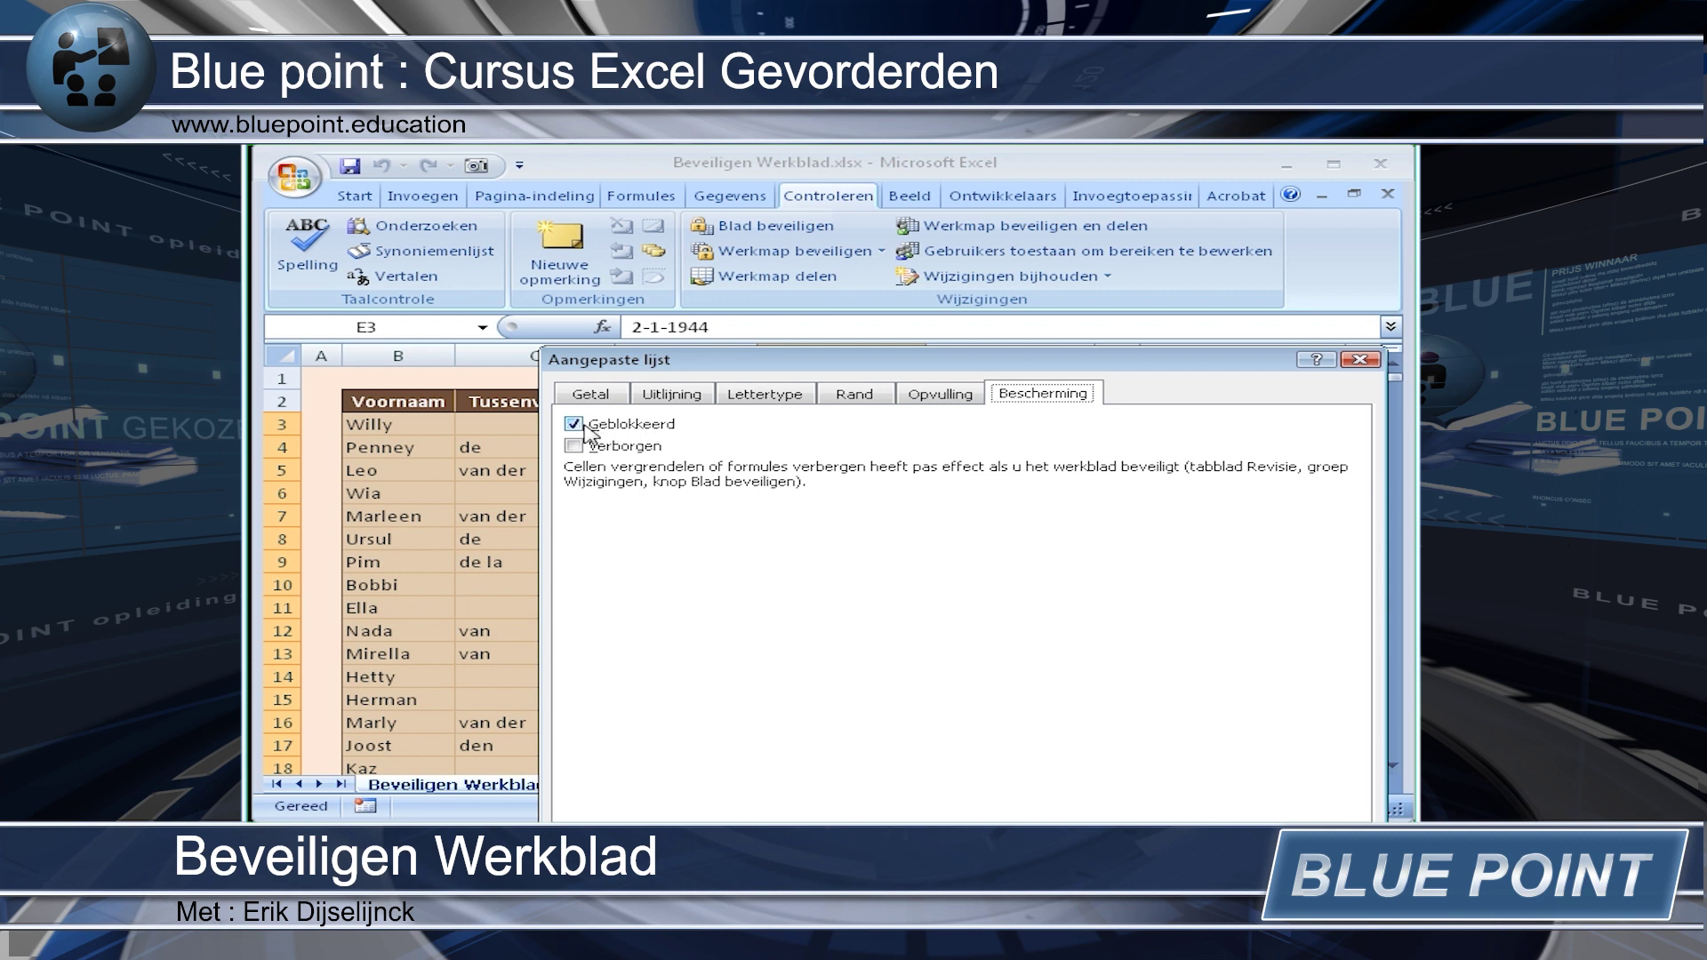
mouse_move(751, 362)
mouse_down()
mouse_move(861, 663)
mouse_move(787, 707)
mouse_up()
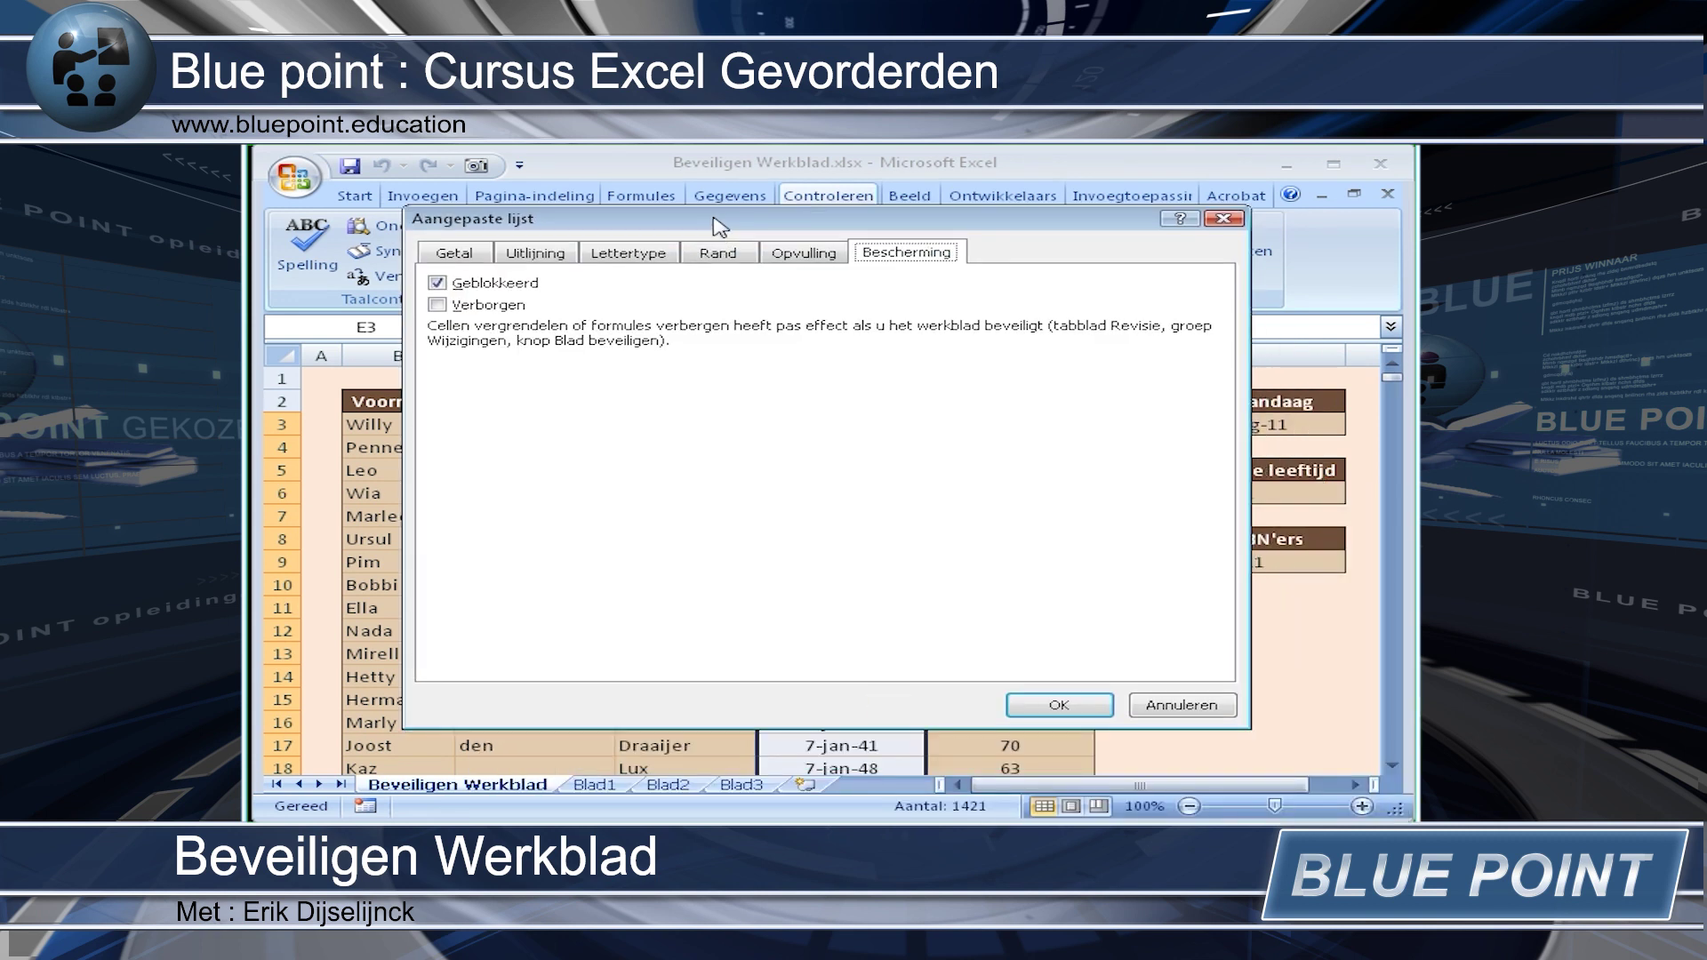
click(437, 286)
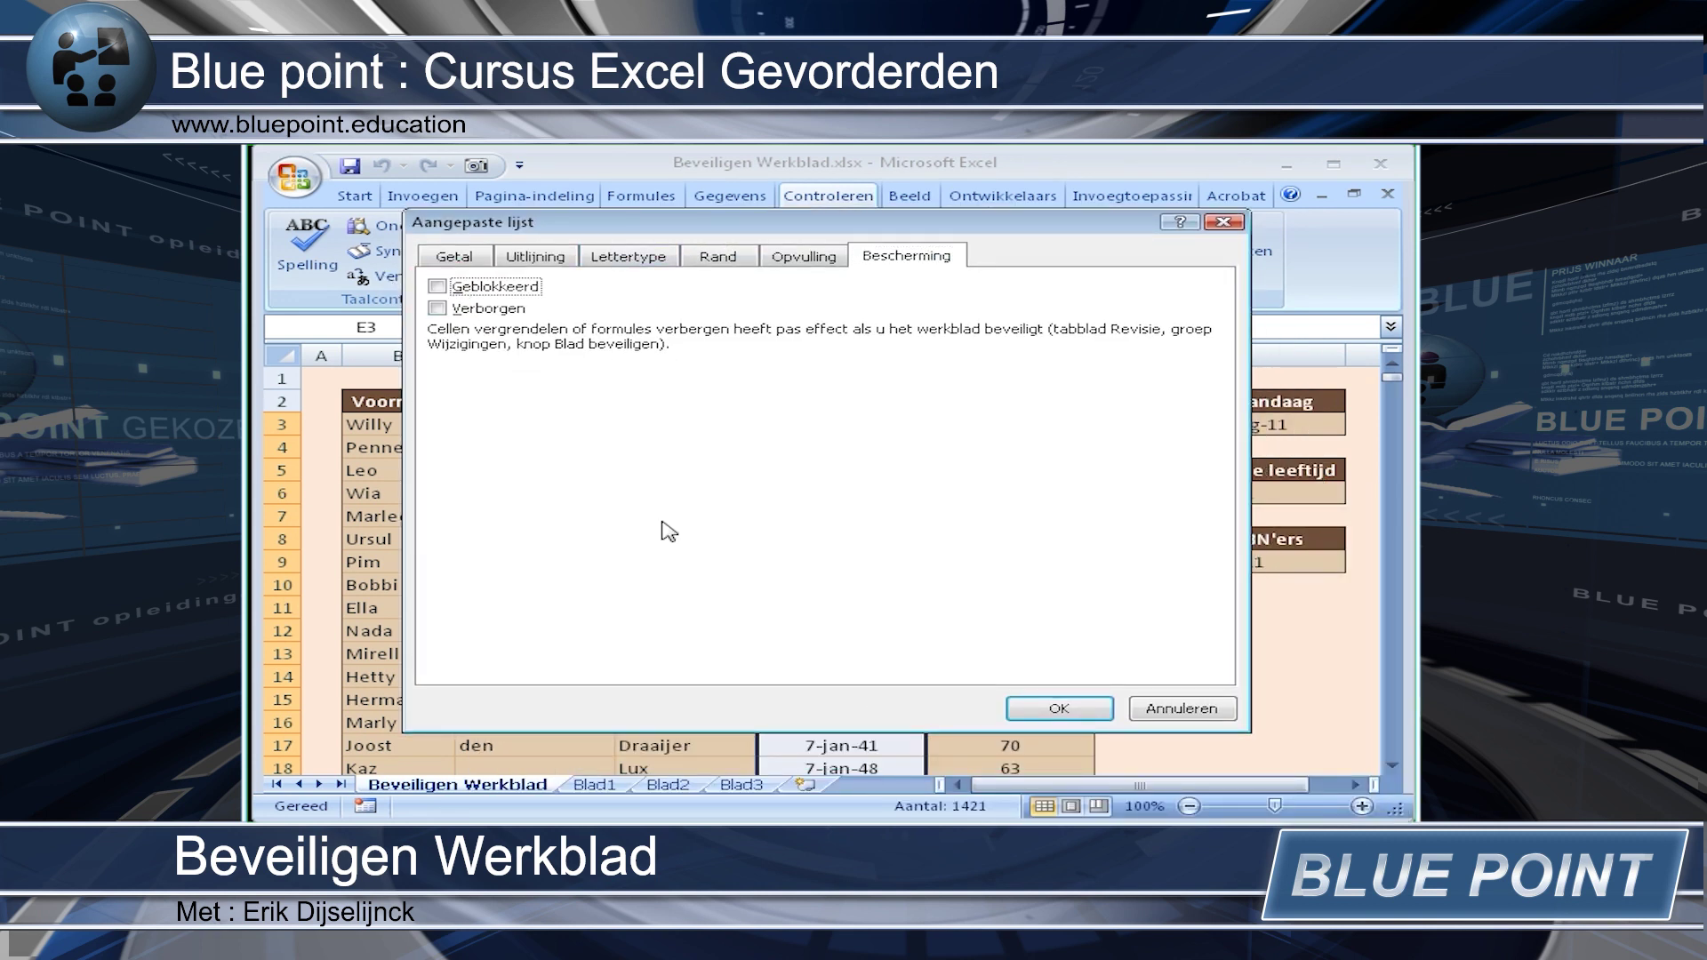
click(1084, 710)
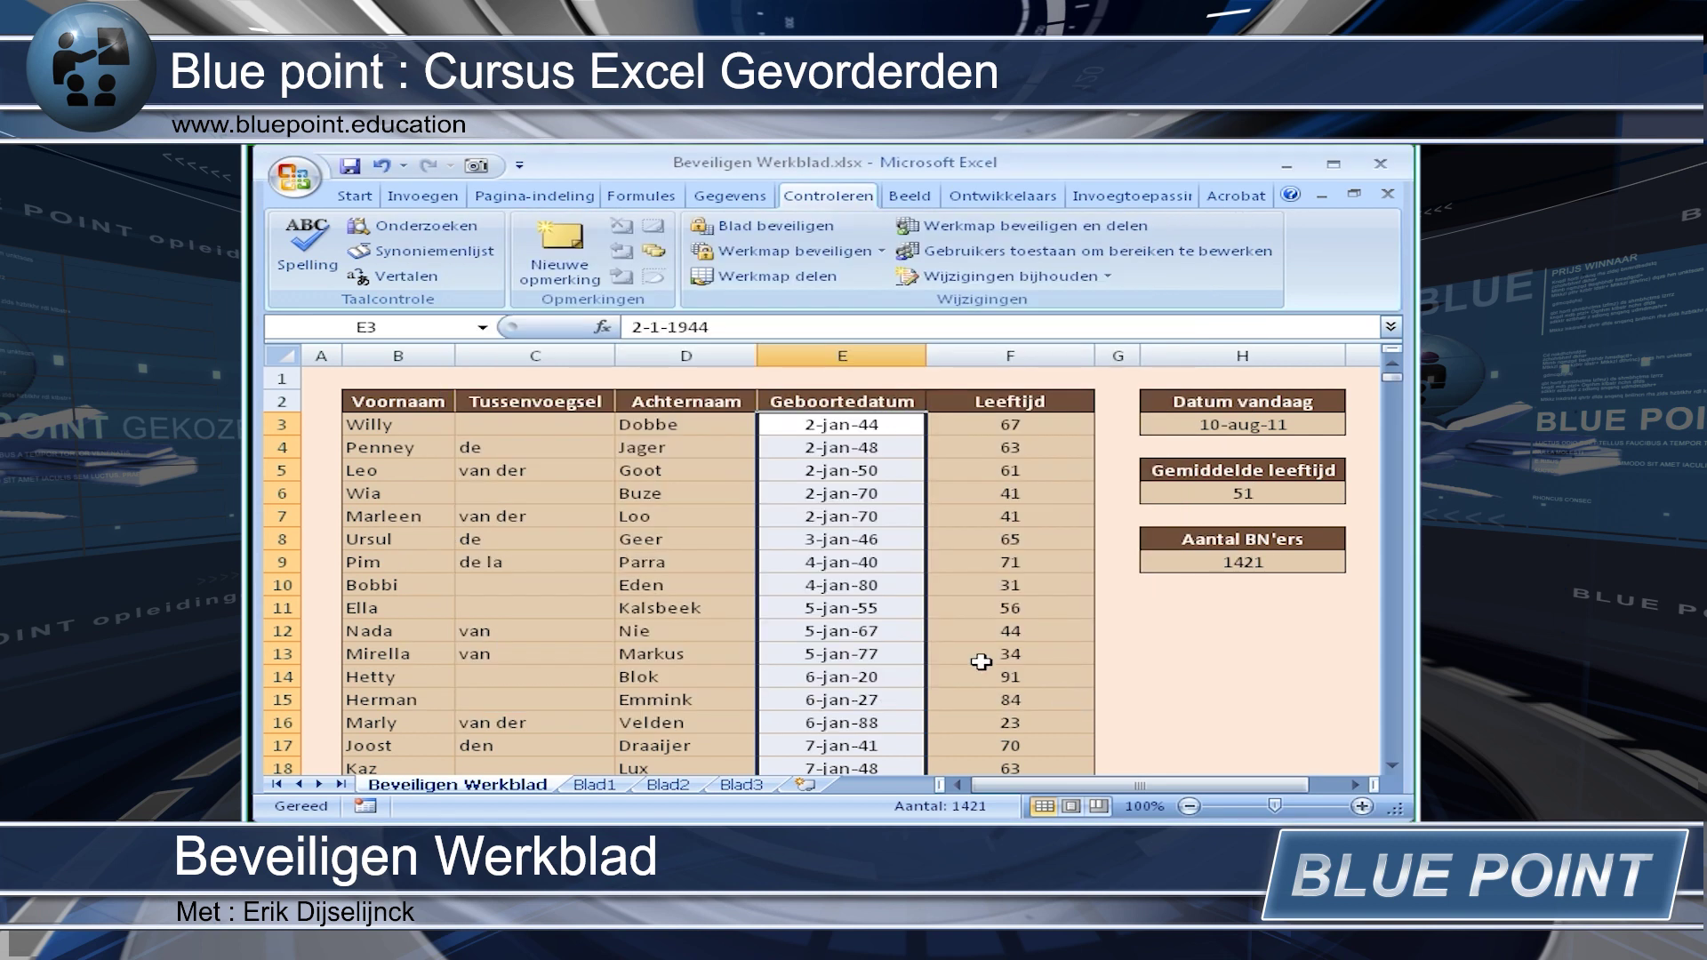
click(395, 426)
Protect the sheet with default settings and try selecting locked cell D4 and nearby cells
click(776, 229)
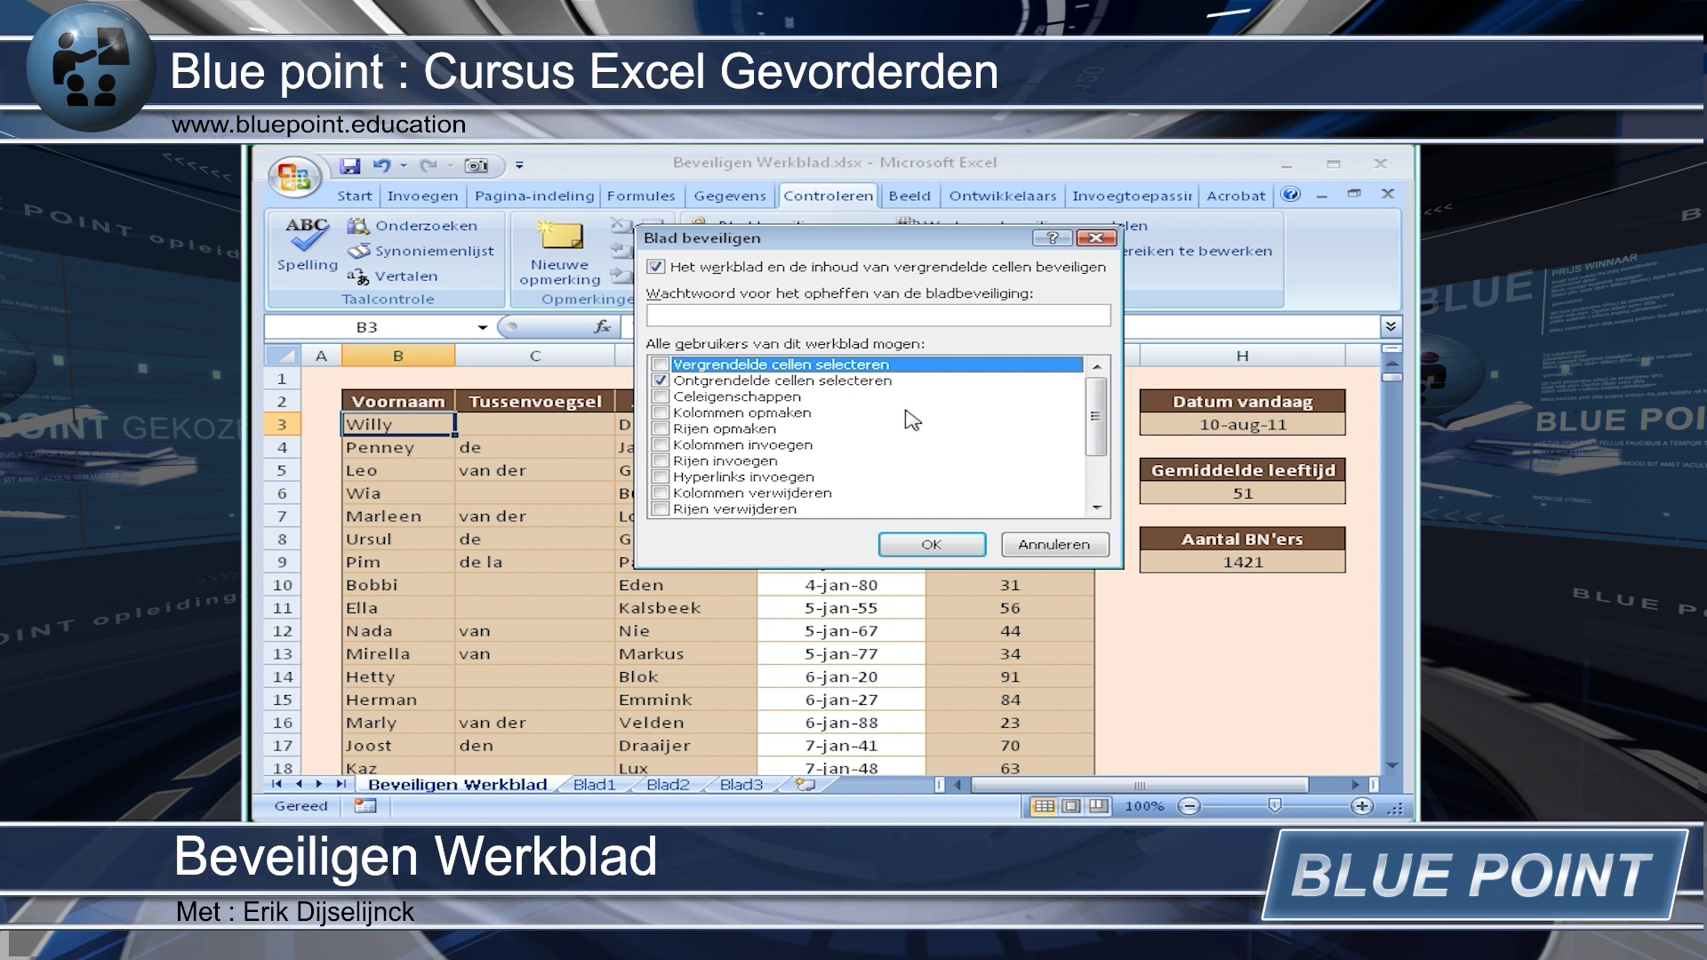
click(927, 544)
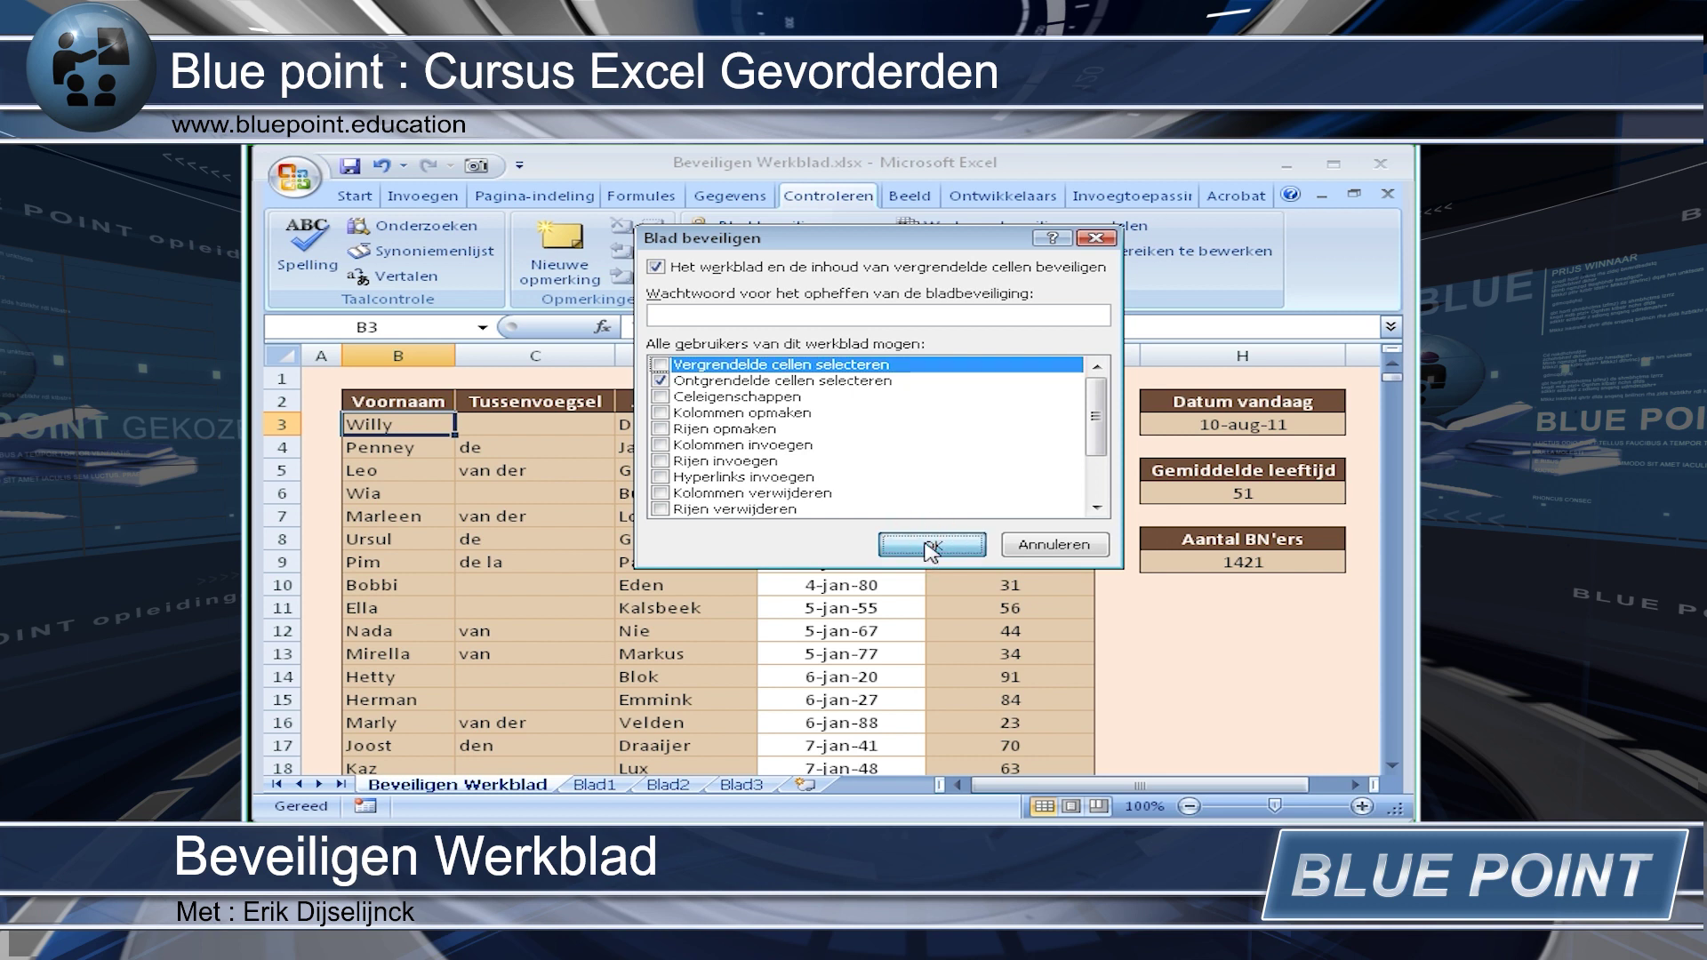
click(661, 445)
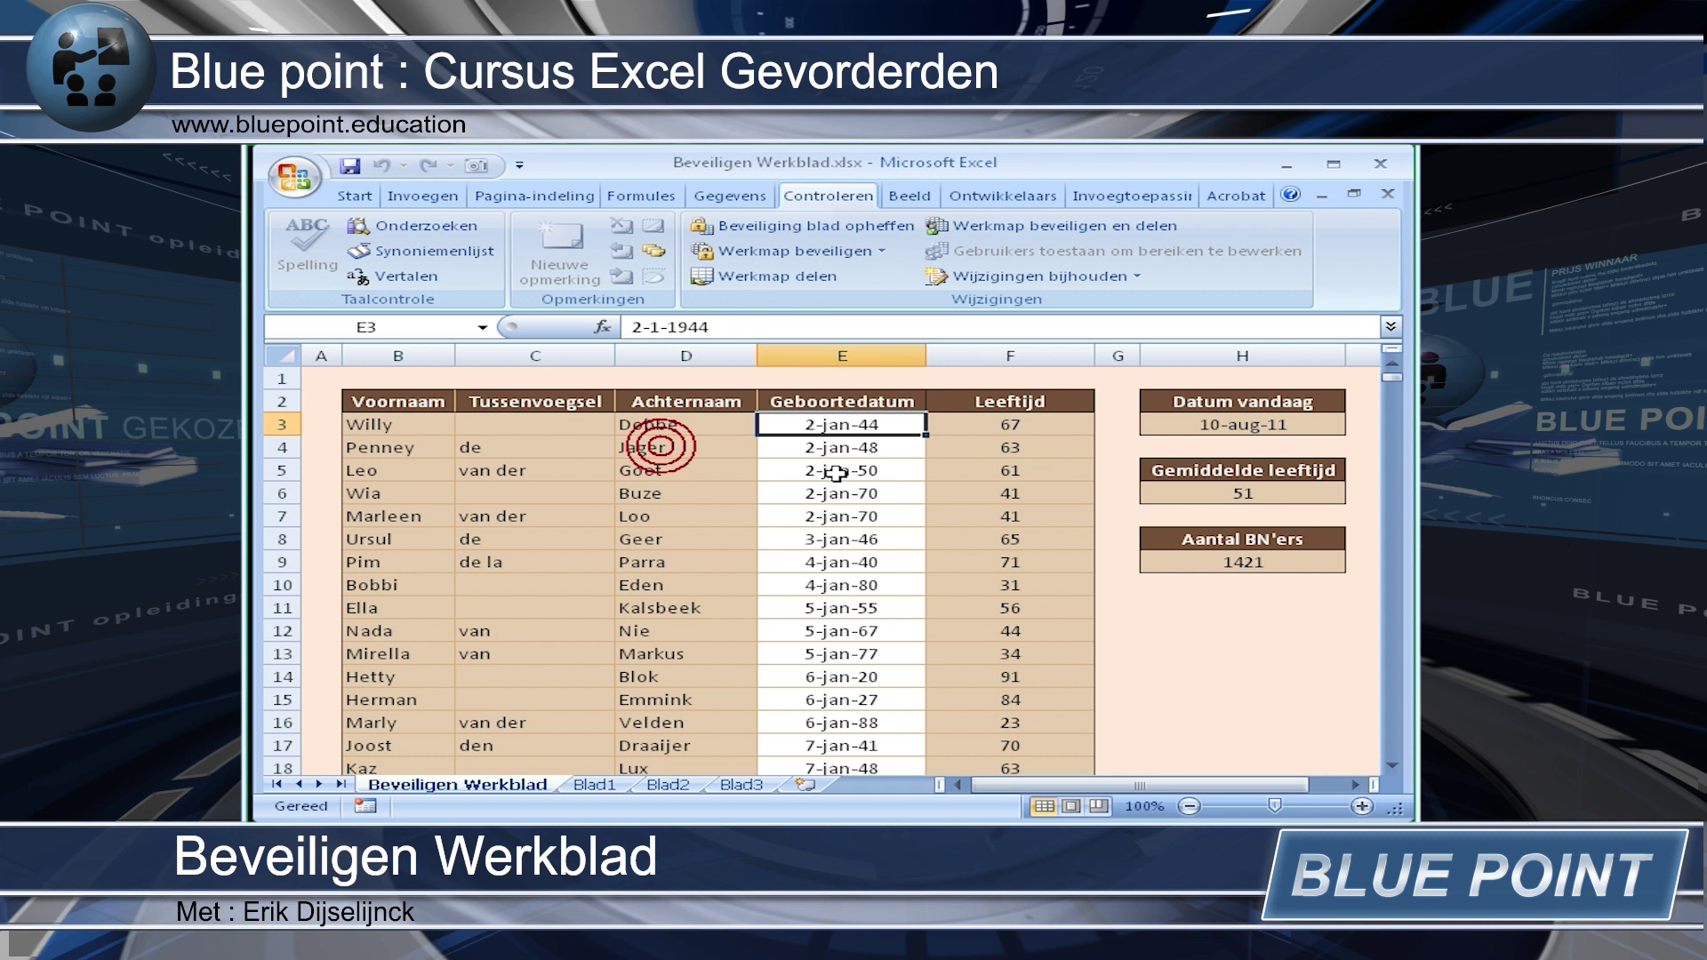
click(794, 511)
click(844, 633)
click(858, 565)
Click further cells down column E to confirm only birth dates are selectable, ending at E3
click(836, 495)
click(831, 442)
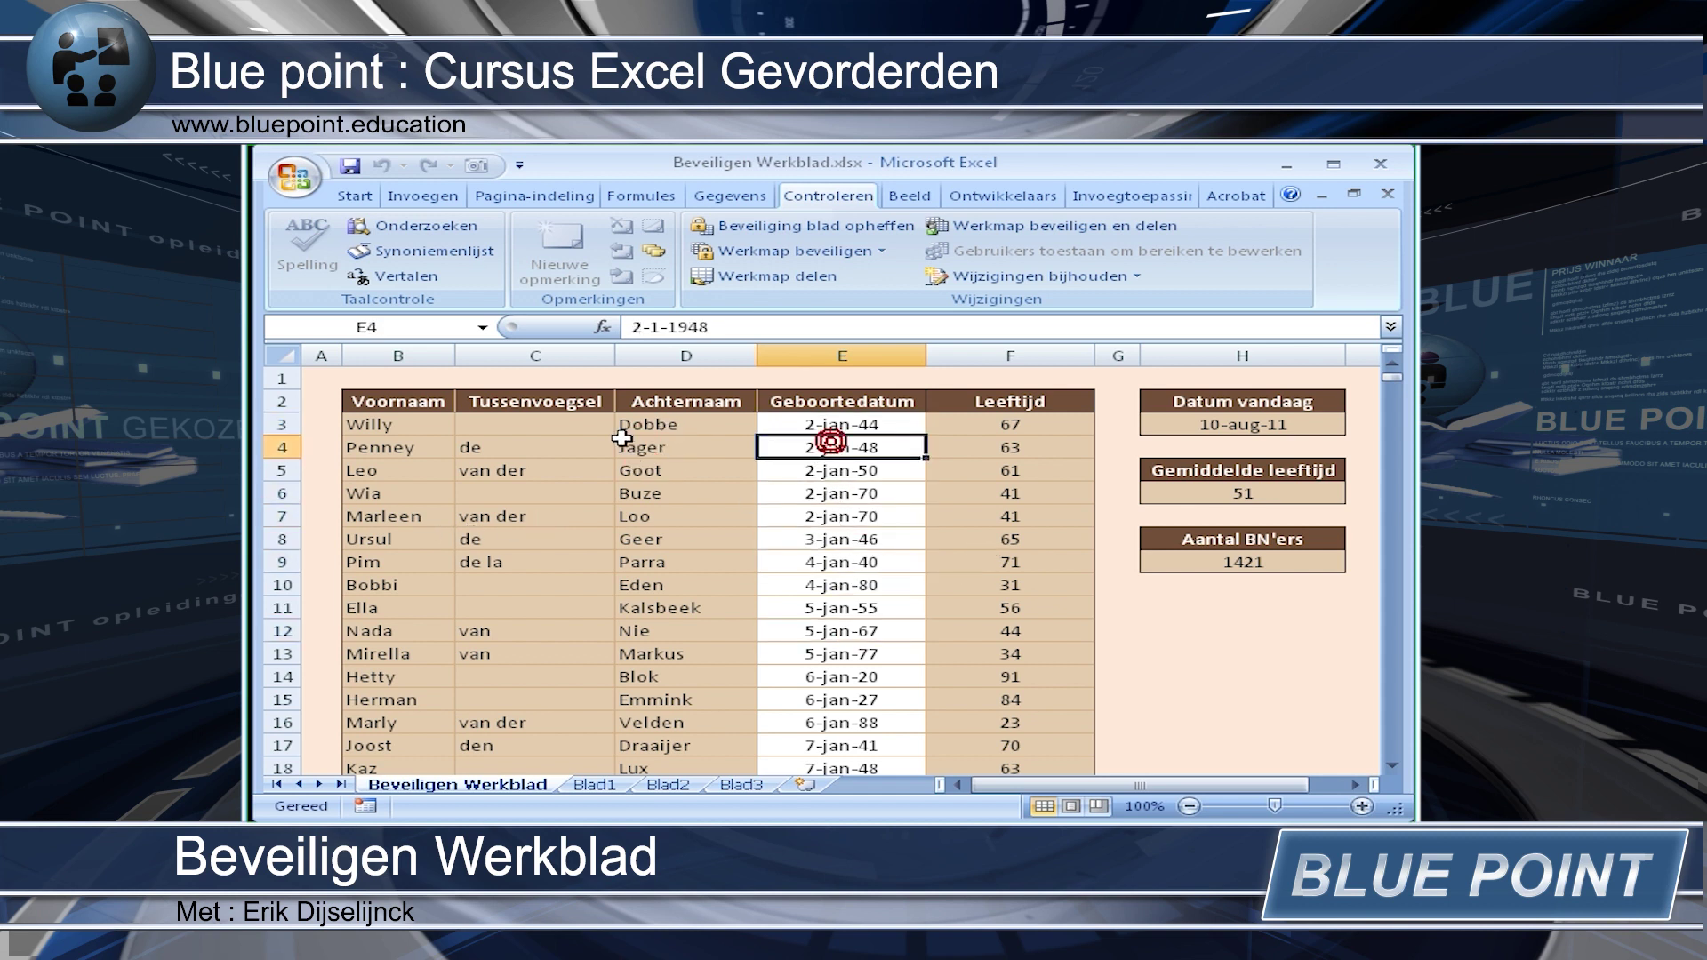
click(836, 516)
click(832, 609)
click(836, 701)
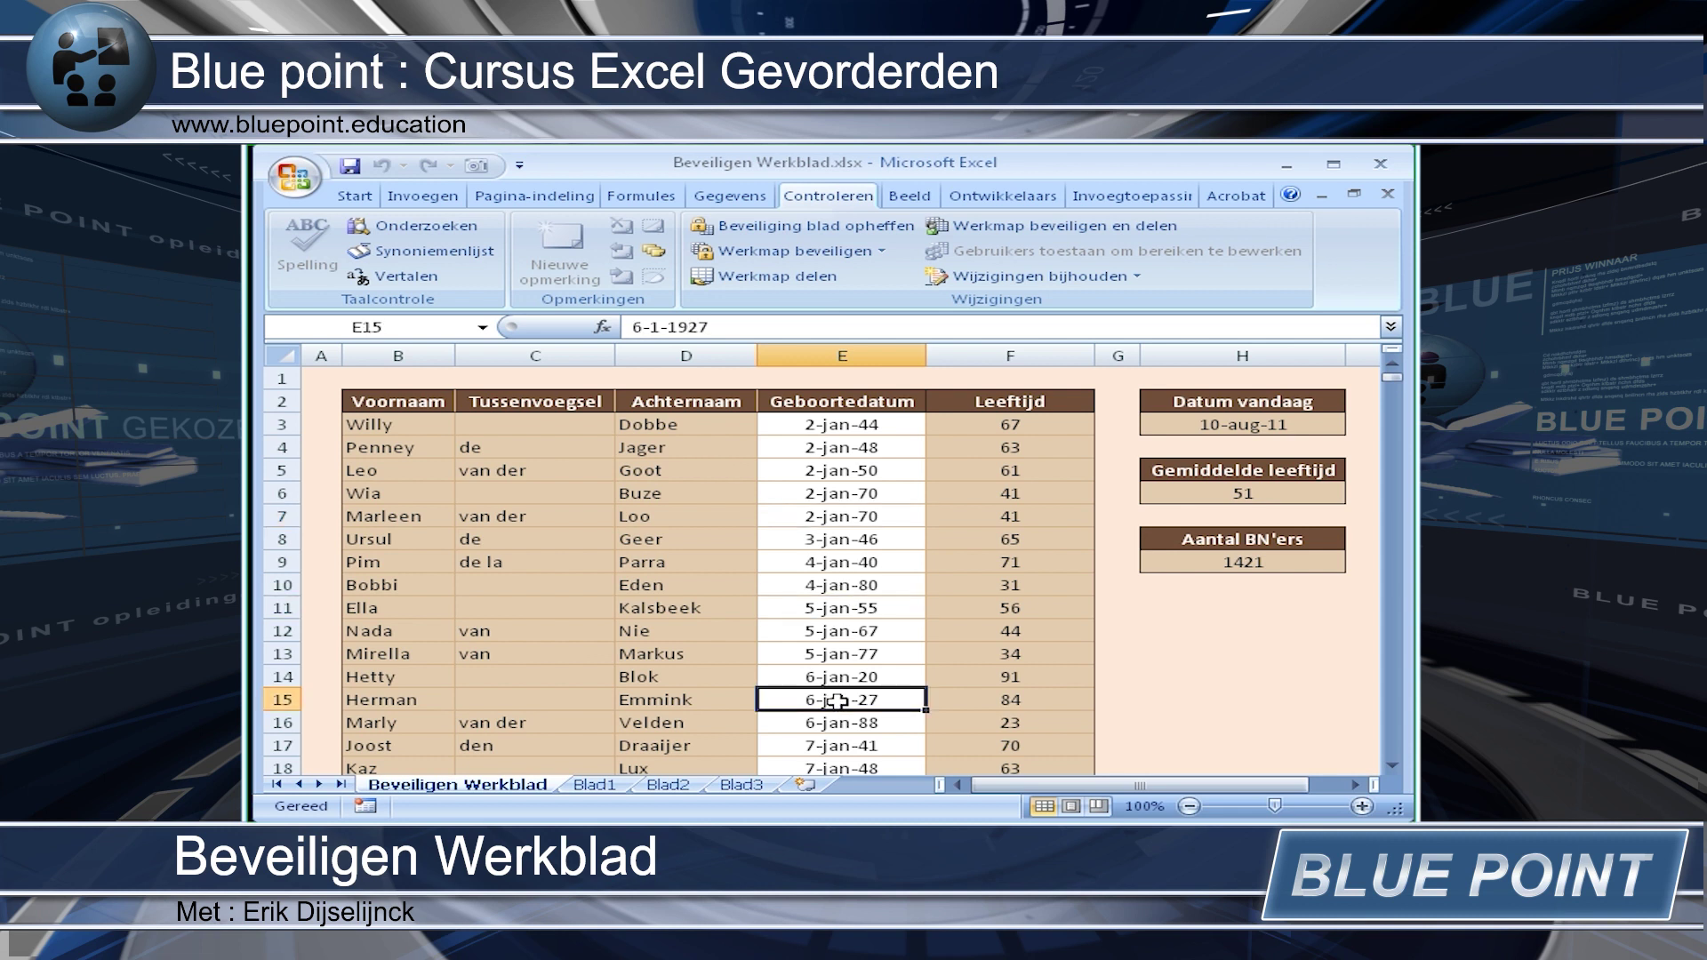
scroll(836, 699, down, 1)
scroll(836, 699, up, 1)
click(837, 426)
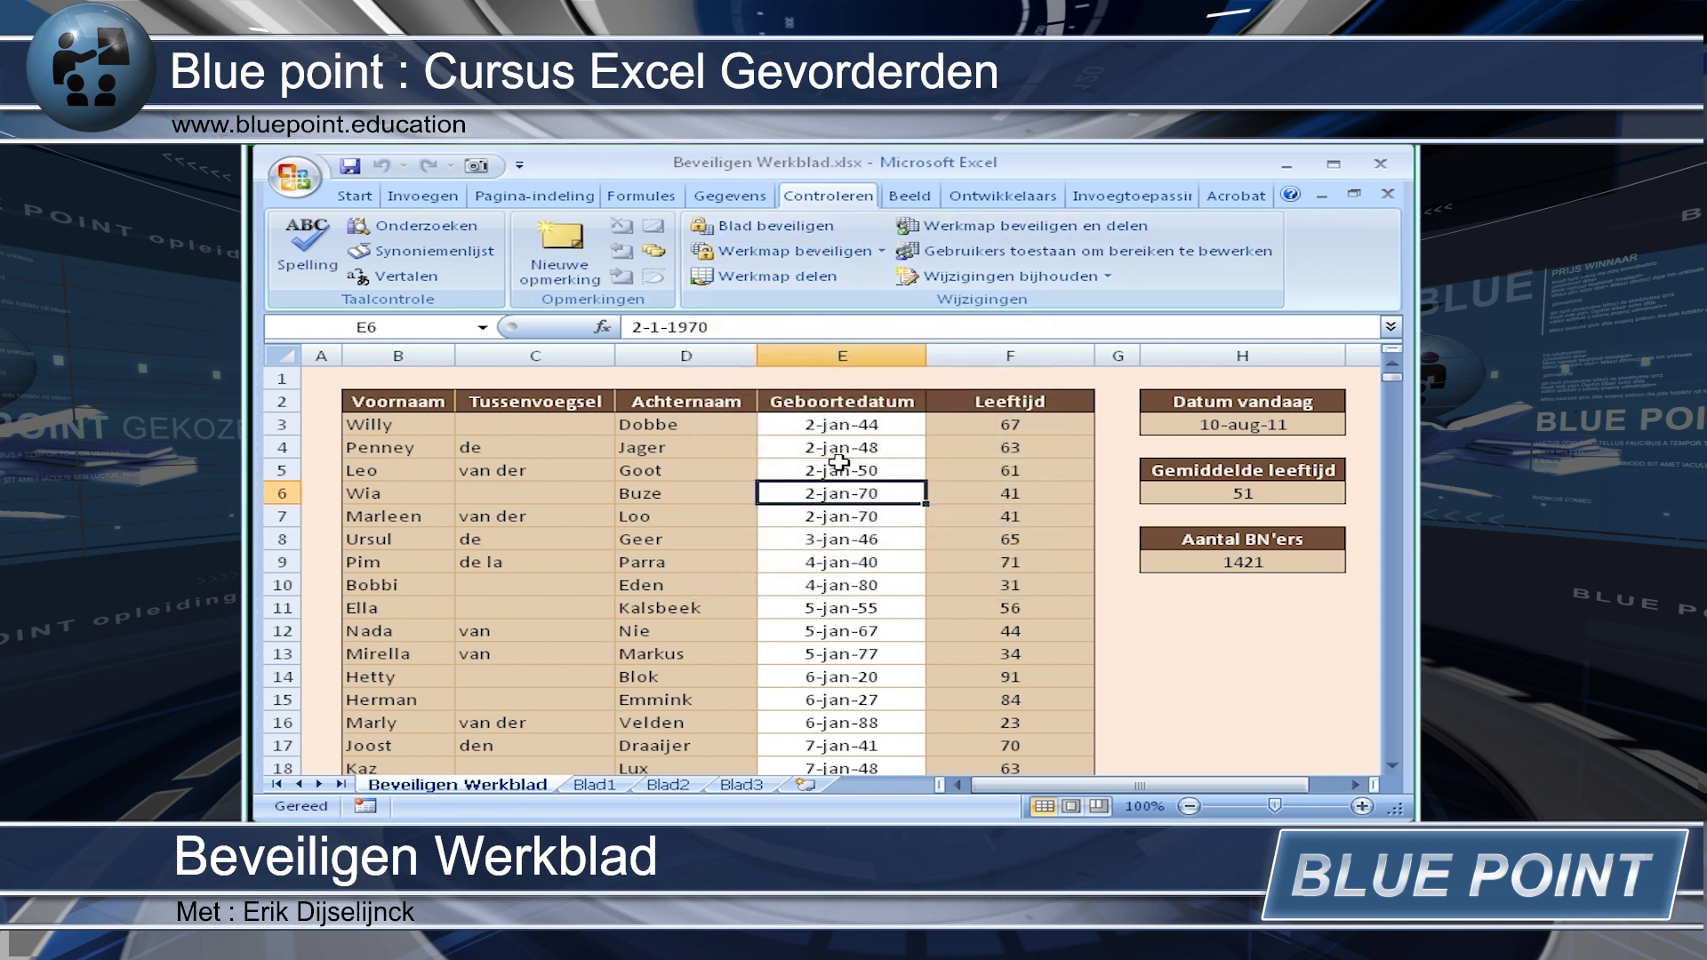
Protect the sheet with Vergrendelde cellen selecteren ticked so locked cells stay selectable
click(800, 227)
click(660, 364)
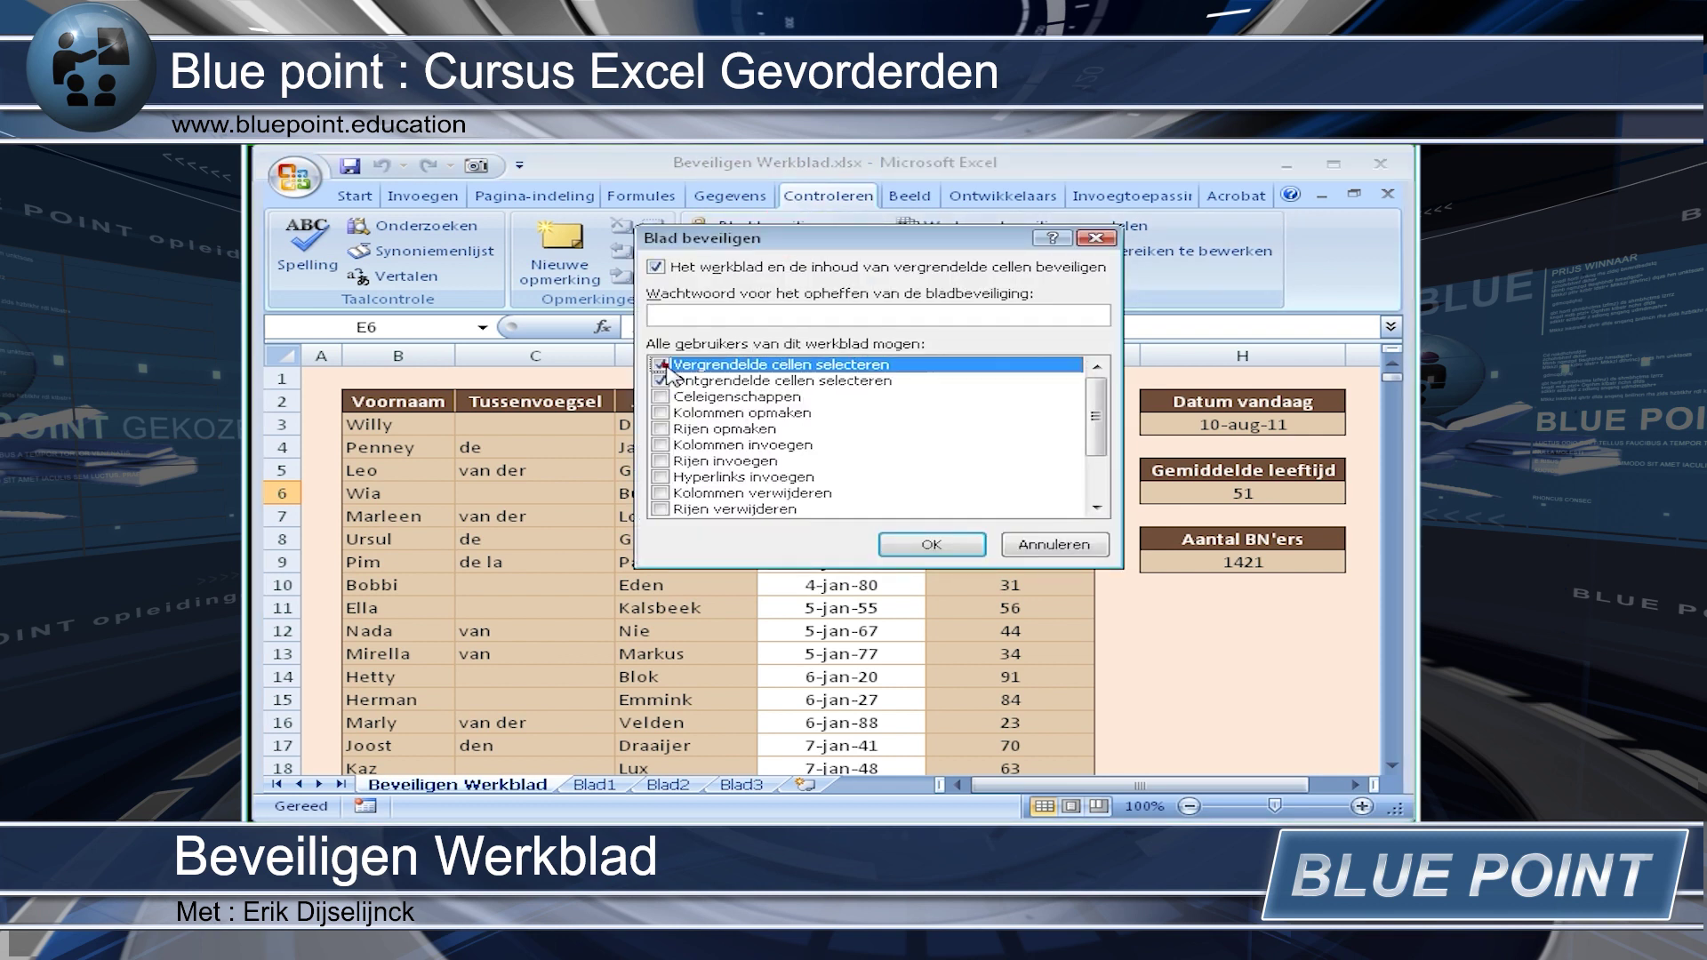
click(929, 546)
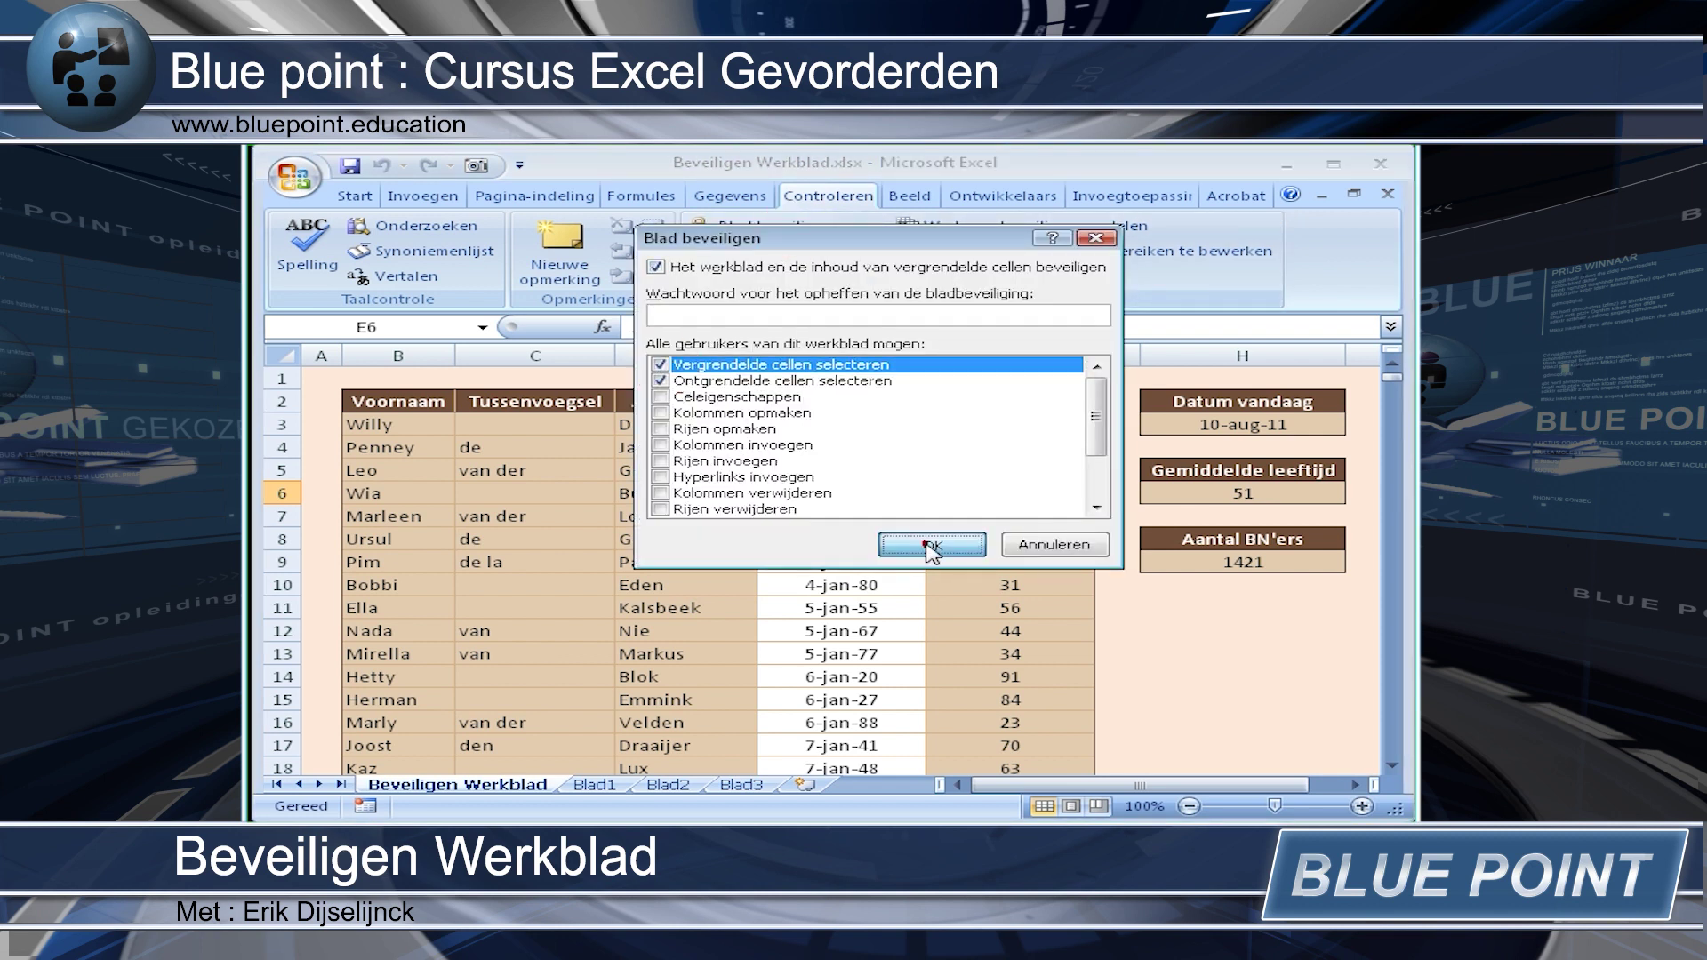
Enter 01-01-1900 as E4's birth date, then try editing locked cell C5
click(870, 449)
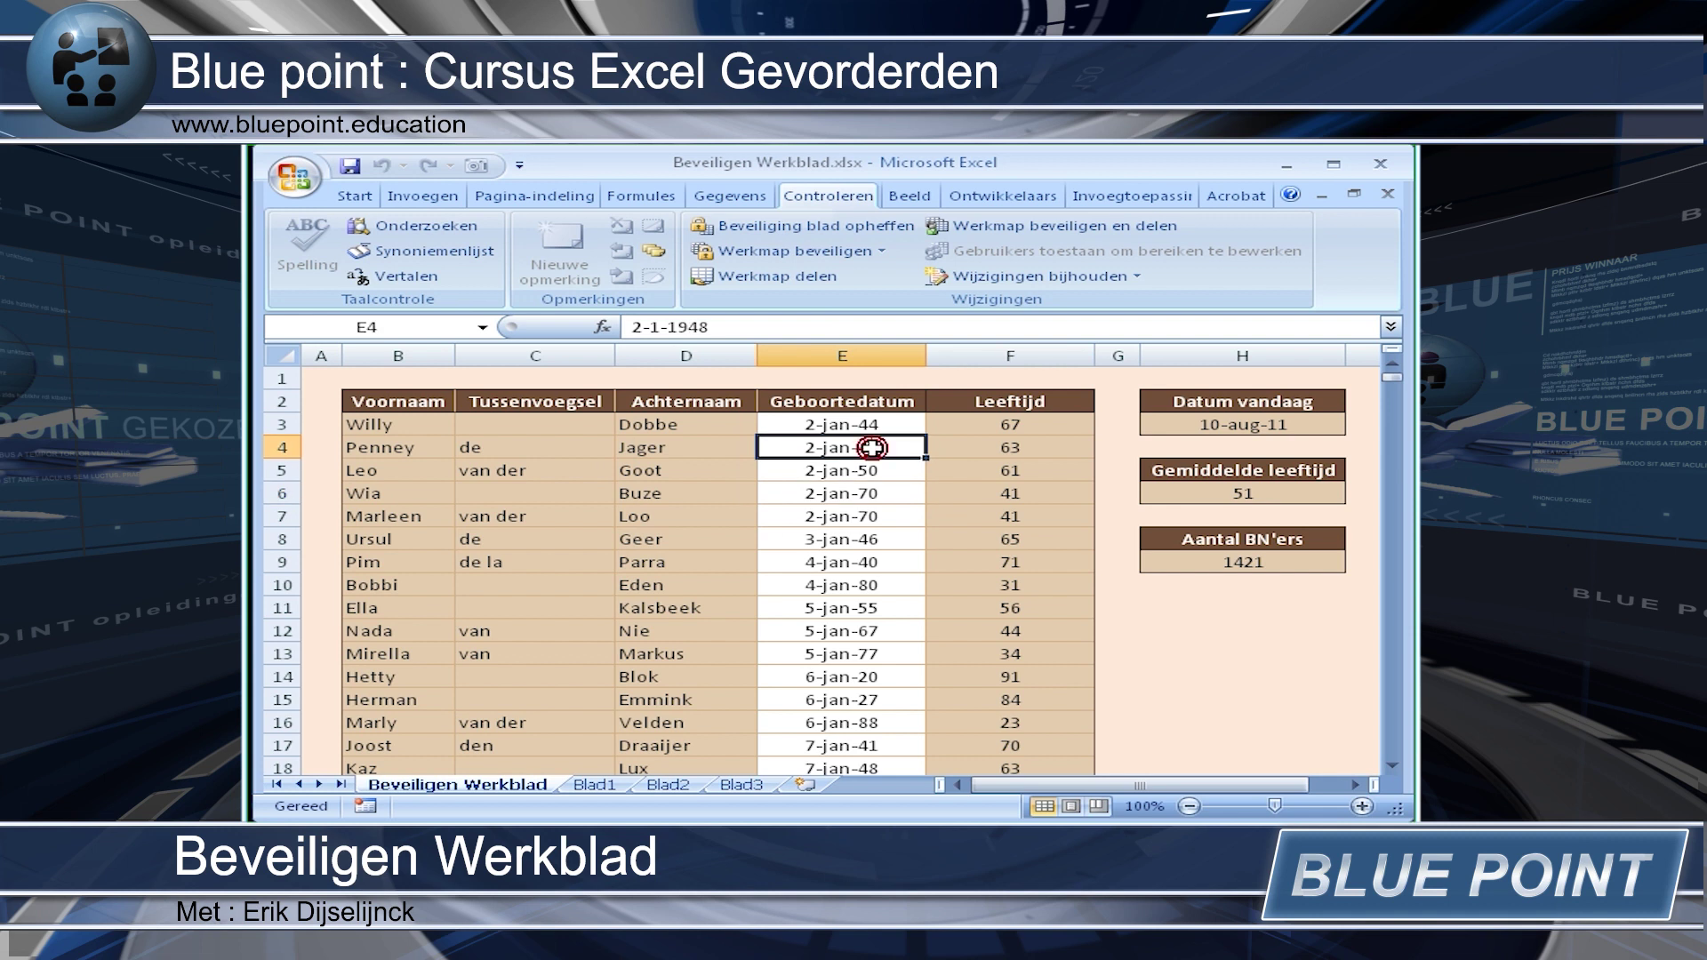
text(0)
text(01-1900)
key(Return)
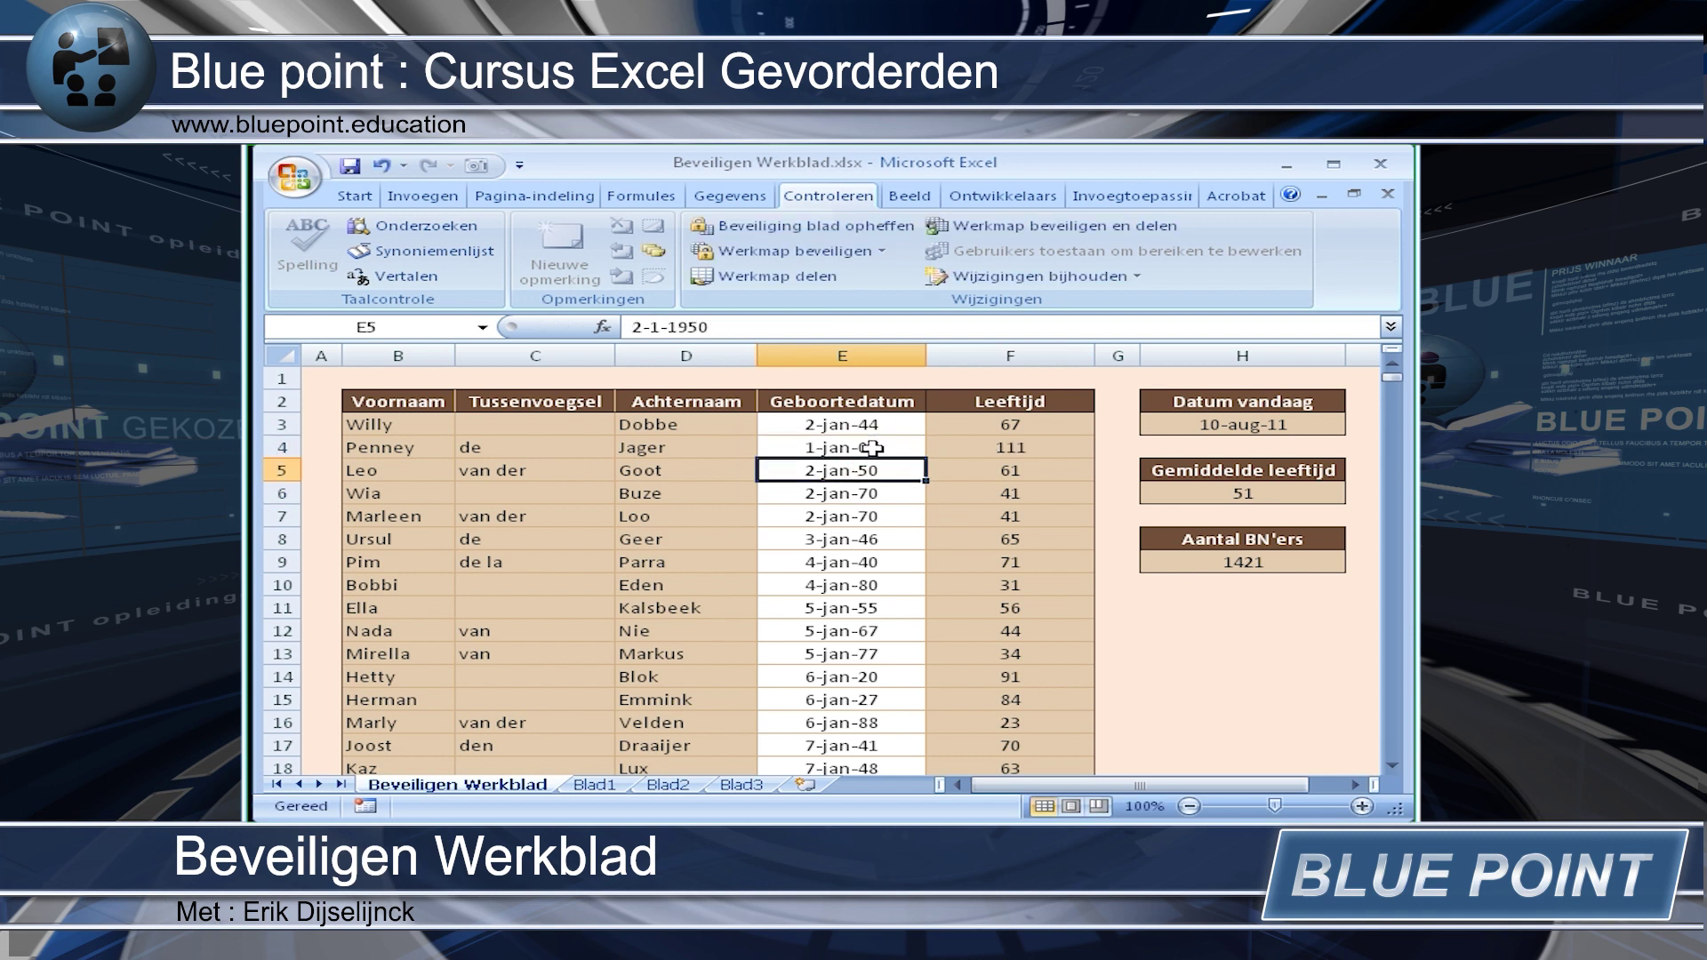
click(551, 474)
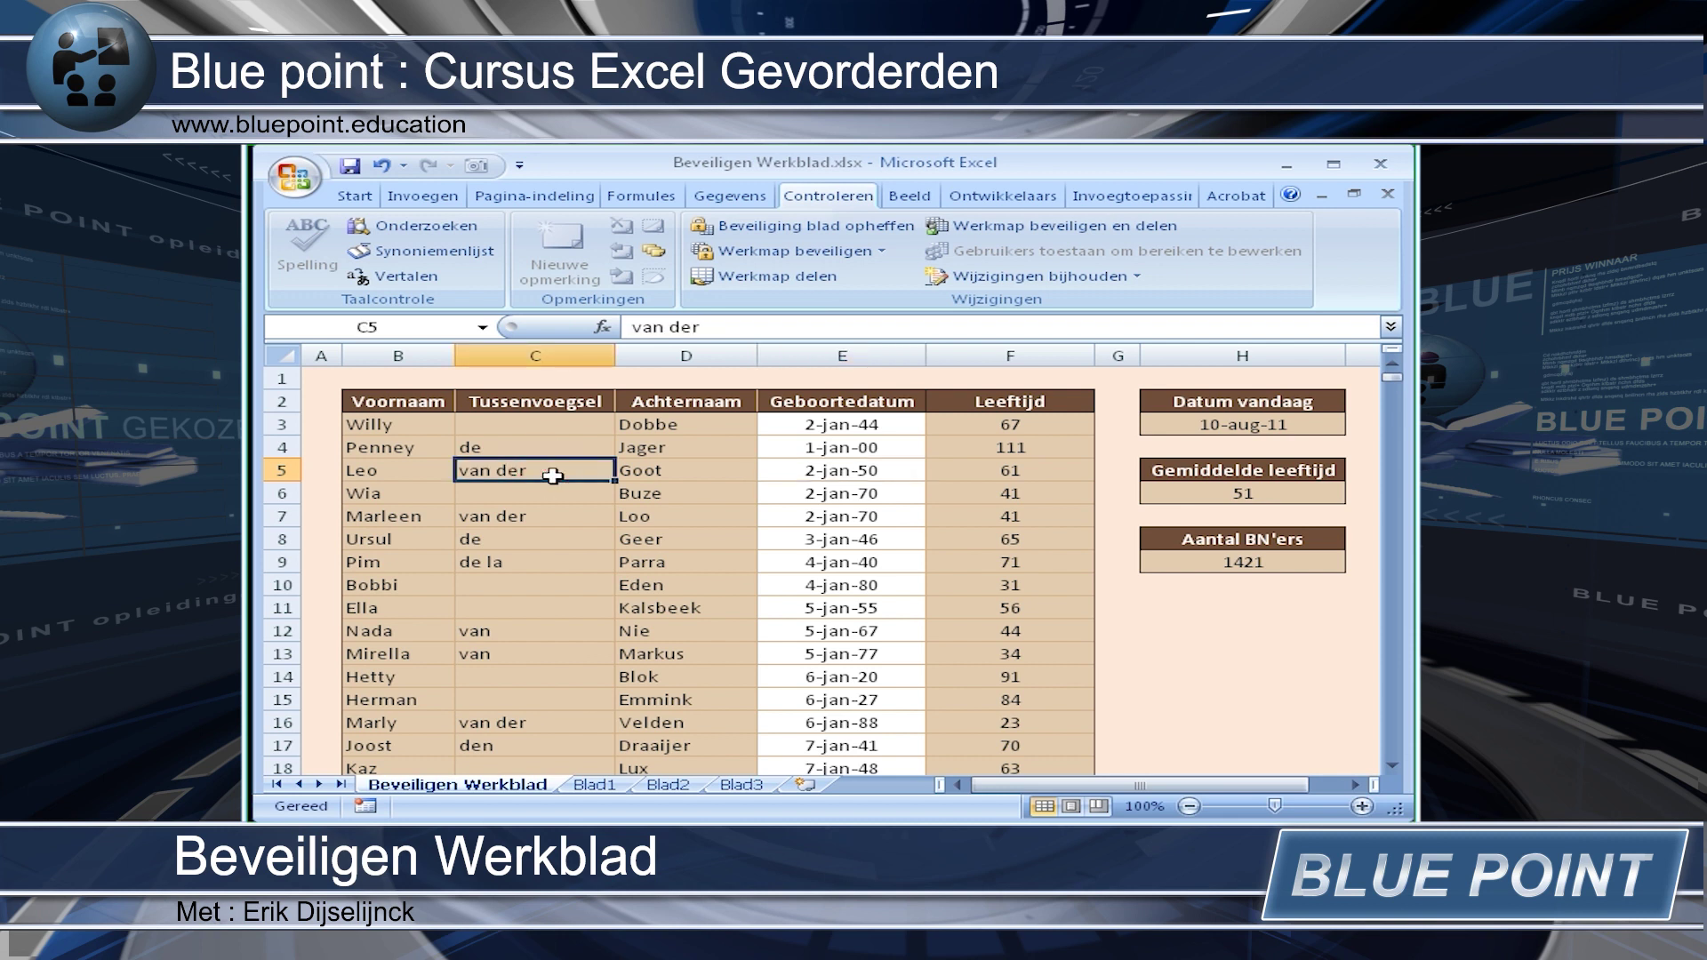
double_click(552, 476)
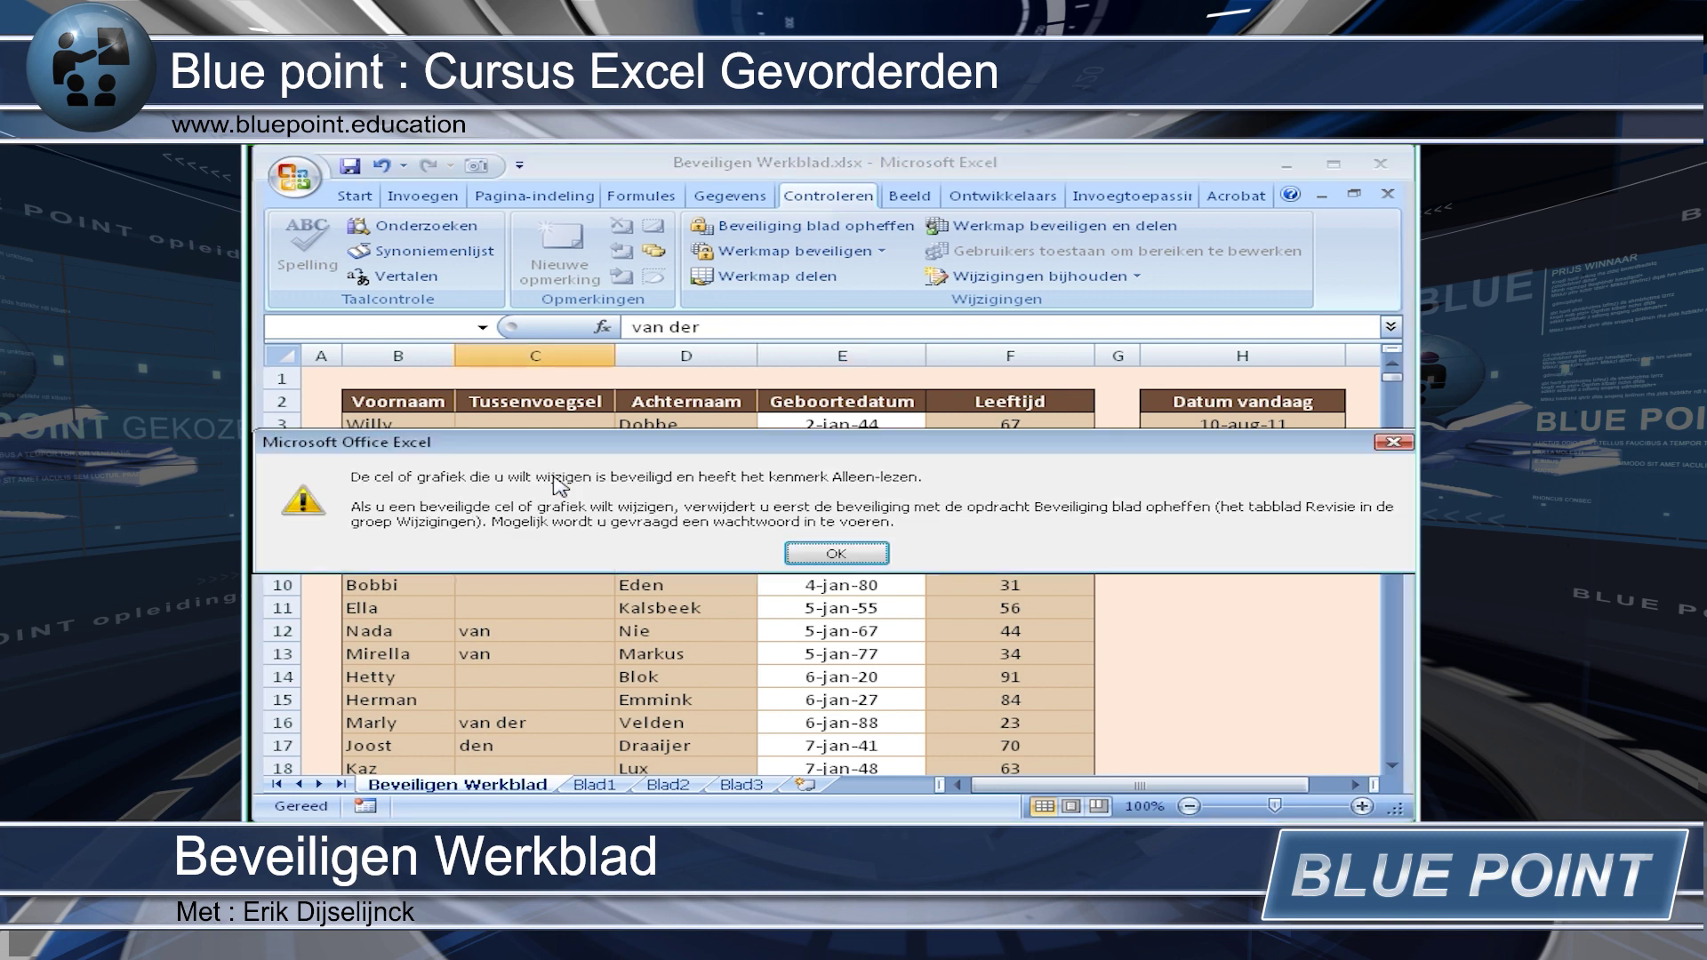
Dismiss the warning and reprotect the sheet allowing only Ontgrendelde cellen selecteren
click(836, 553)
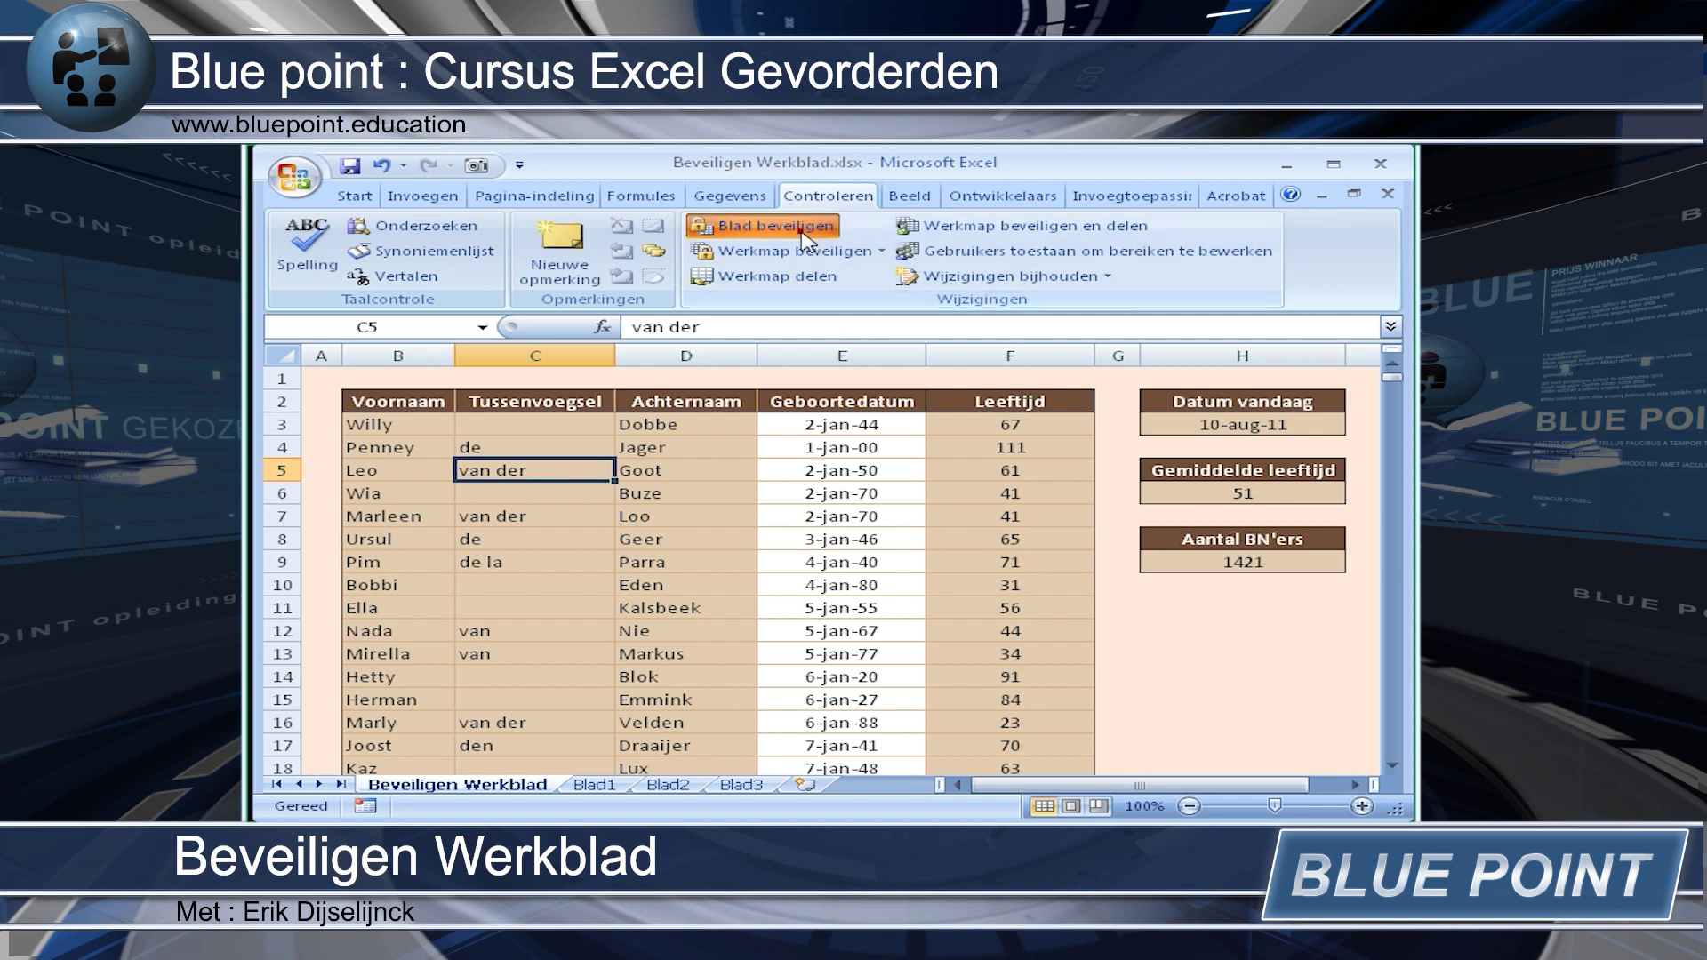
click(764, 226)
click(661, 380)
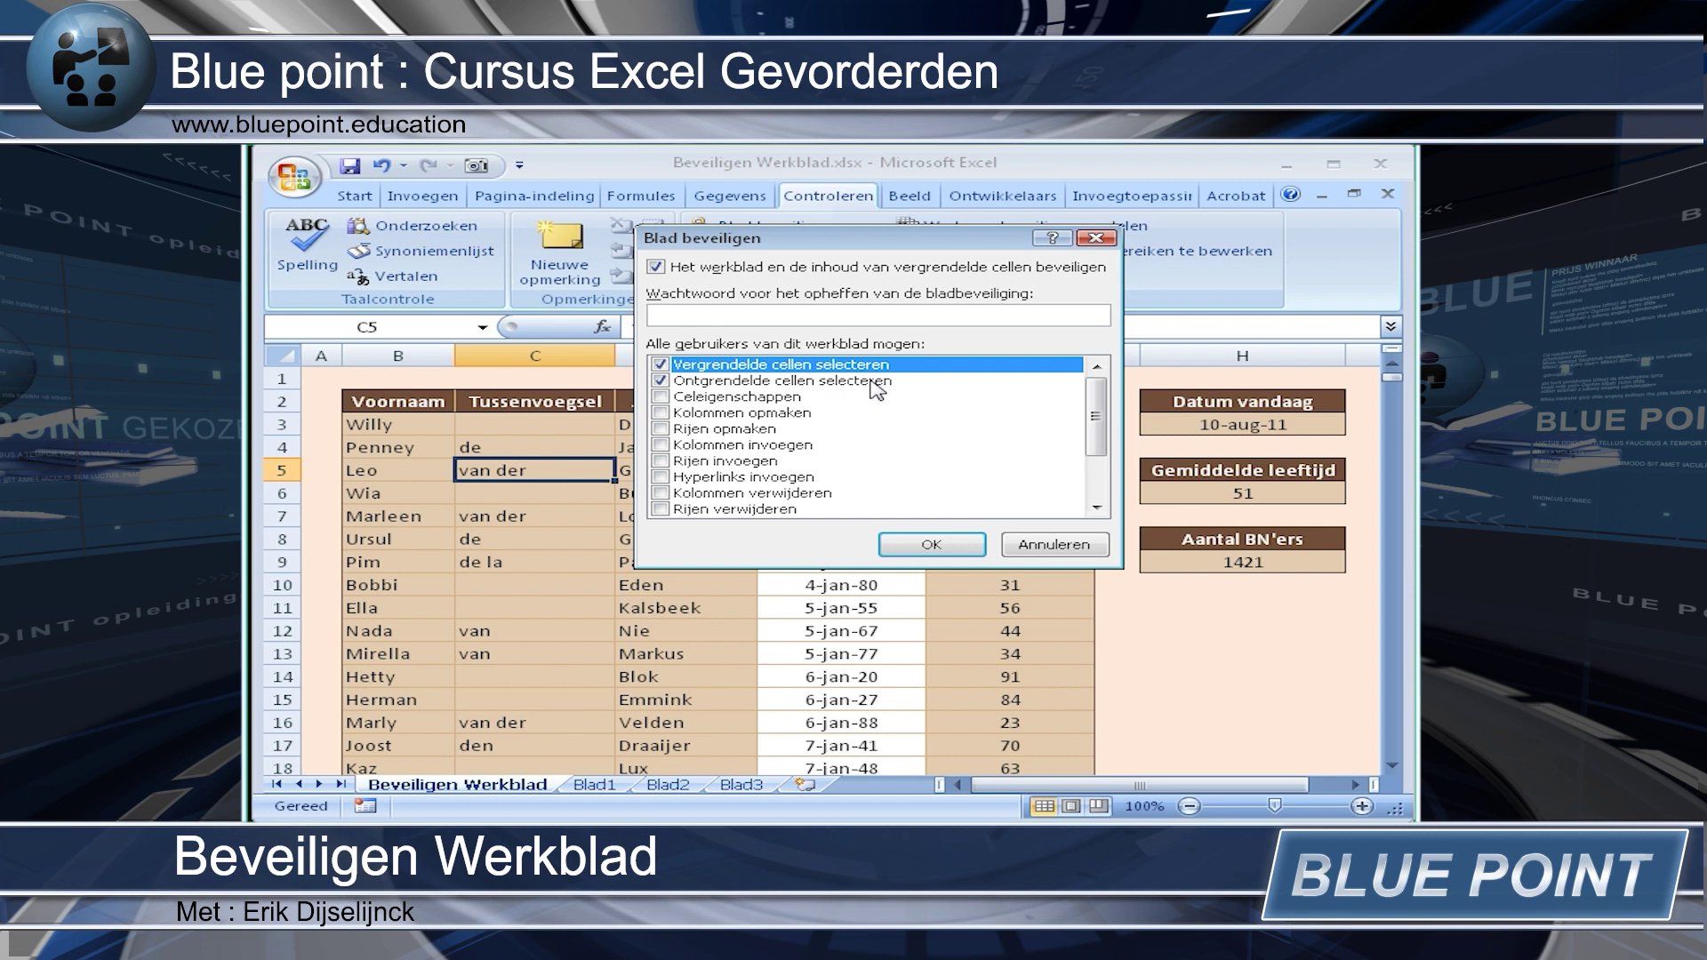
click(660, 365)
click(931, 548)
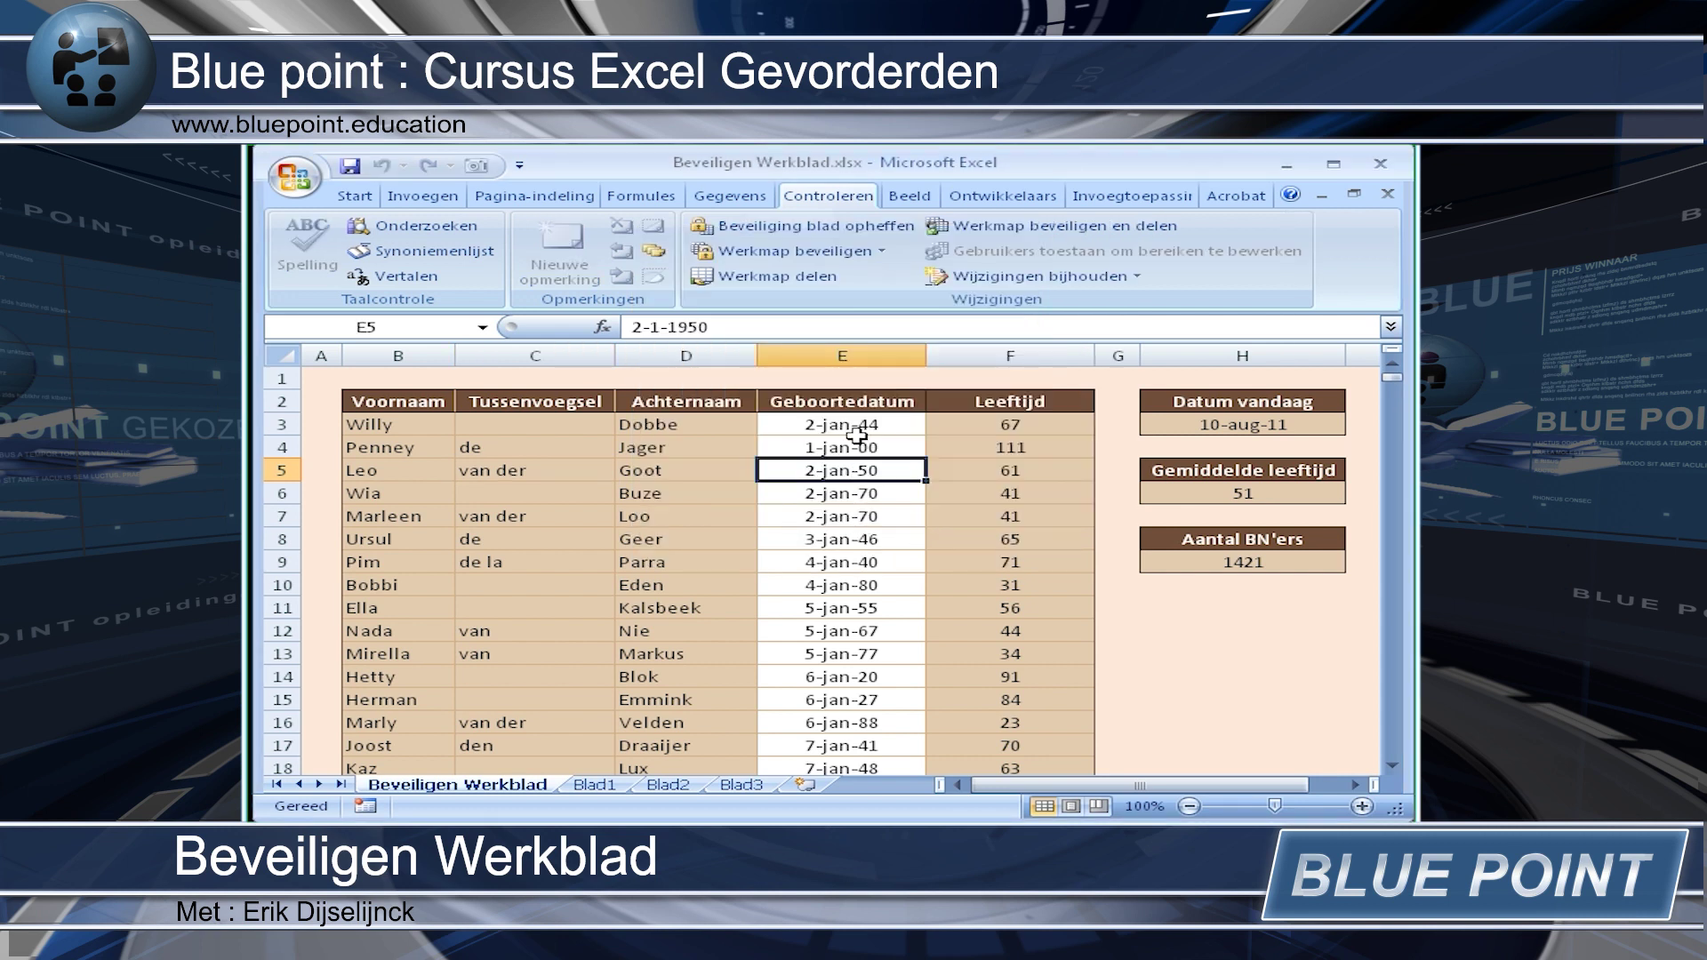
drag(856, 435, 856, 538)
click(853, 585)
click(890, 495)
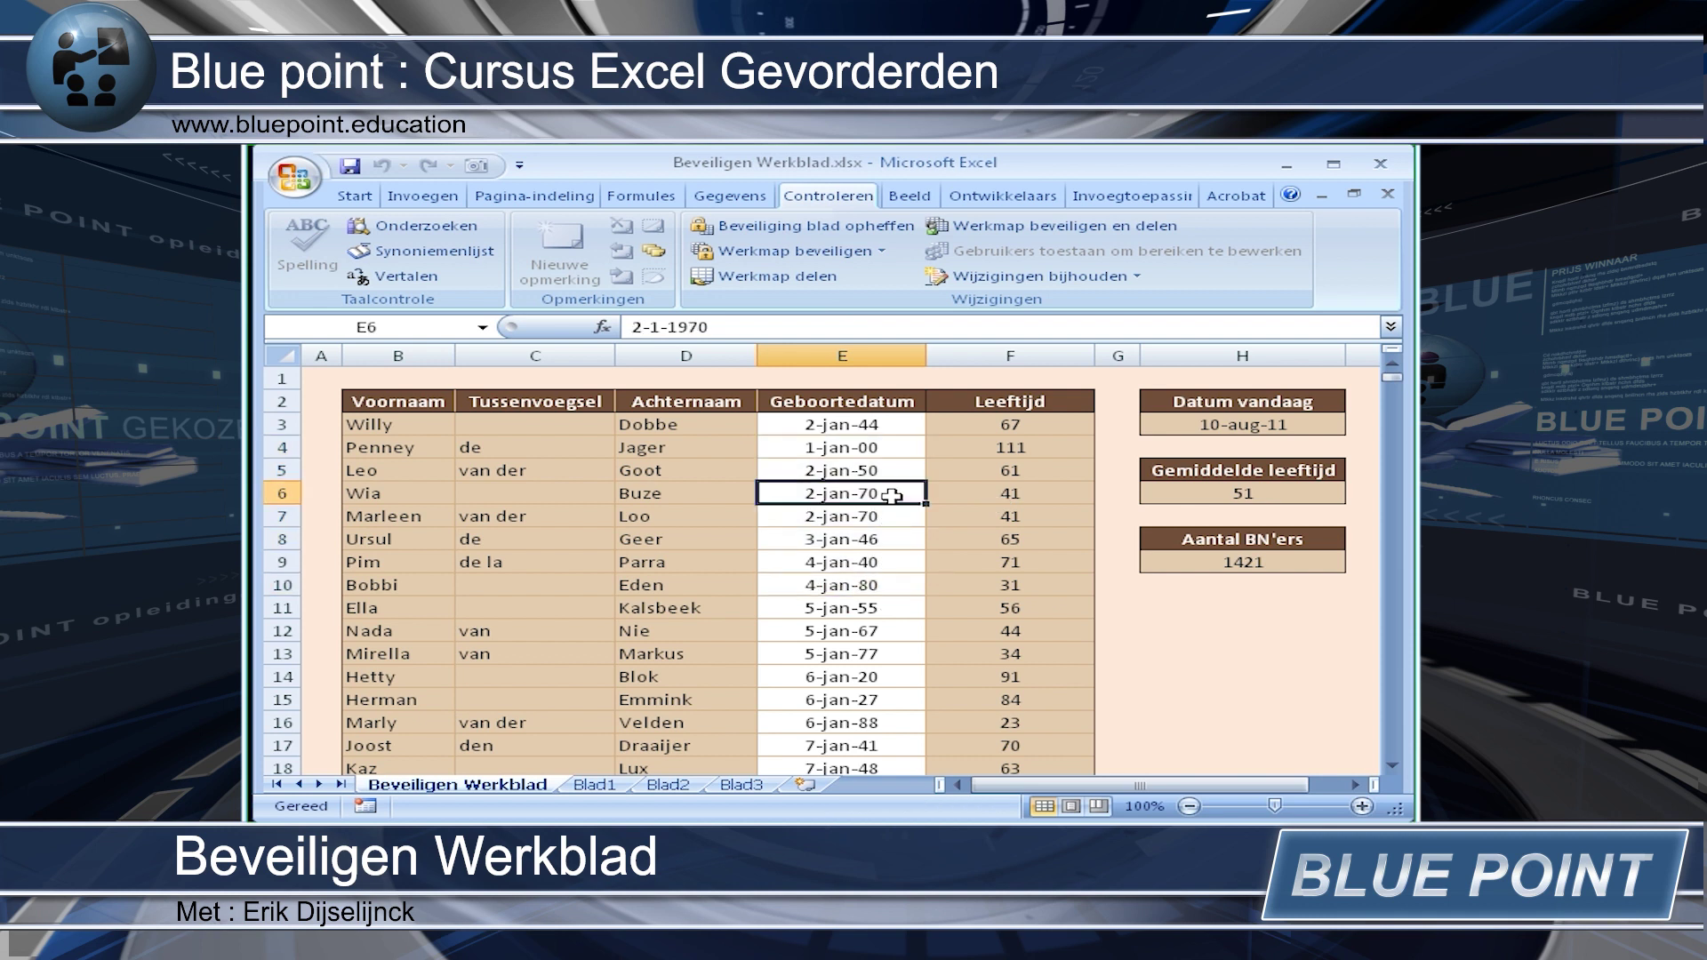
click(867, 429)
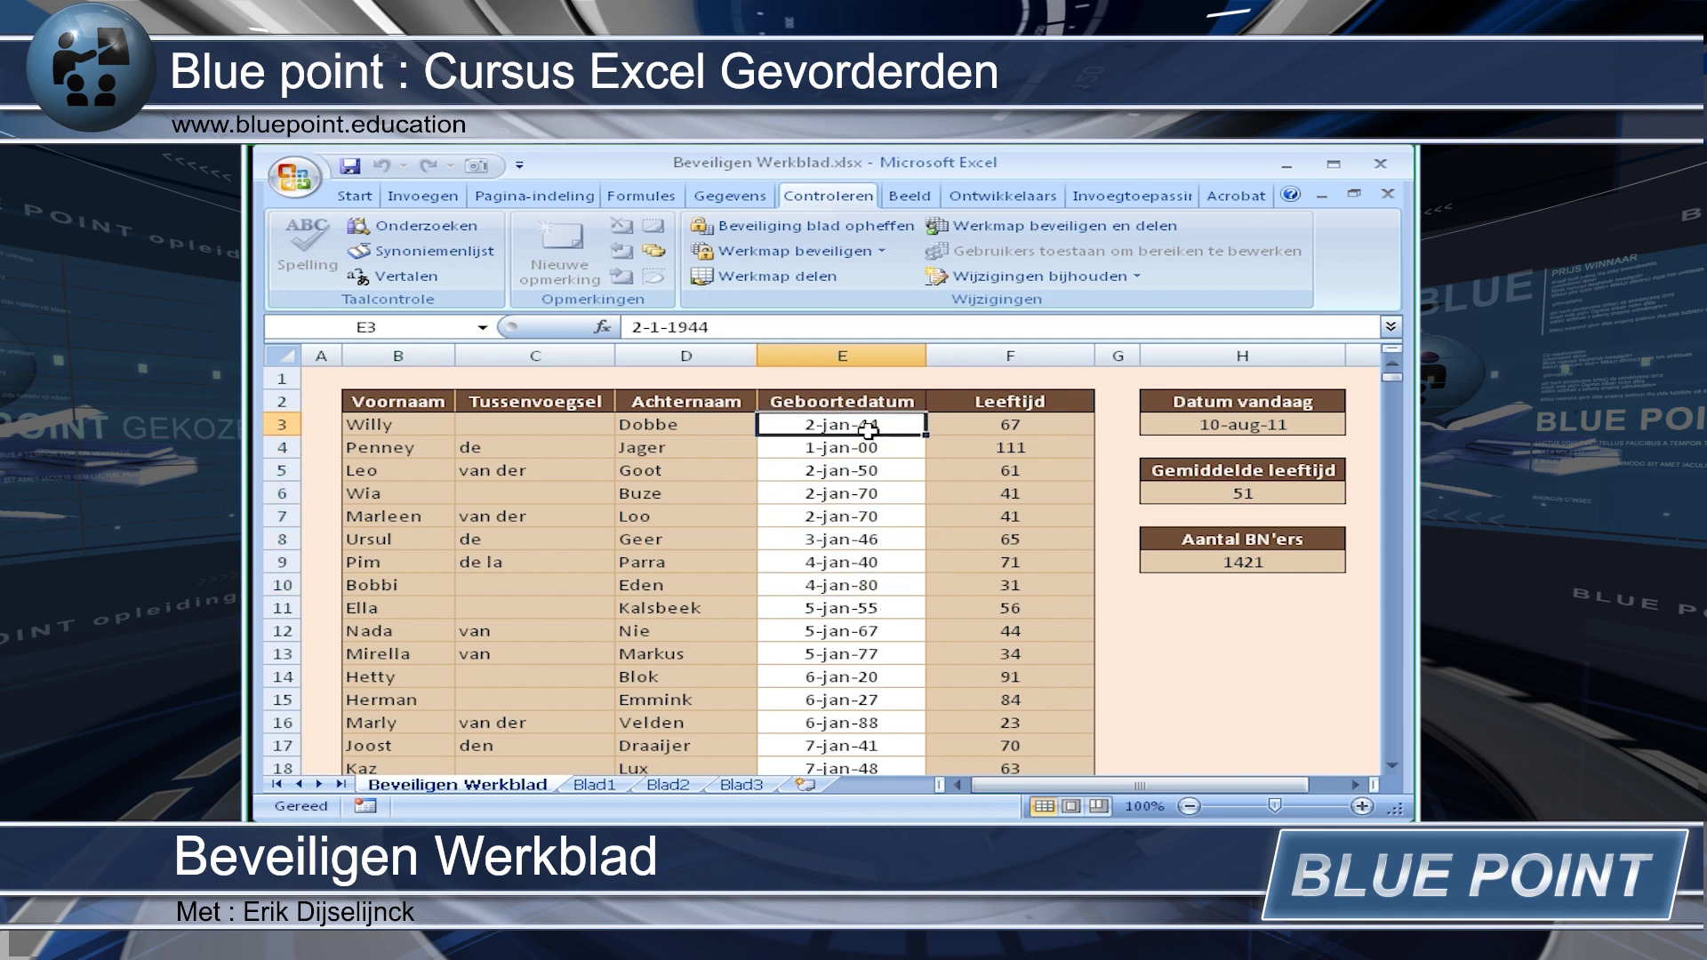
click(840, 523)
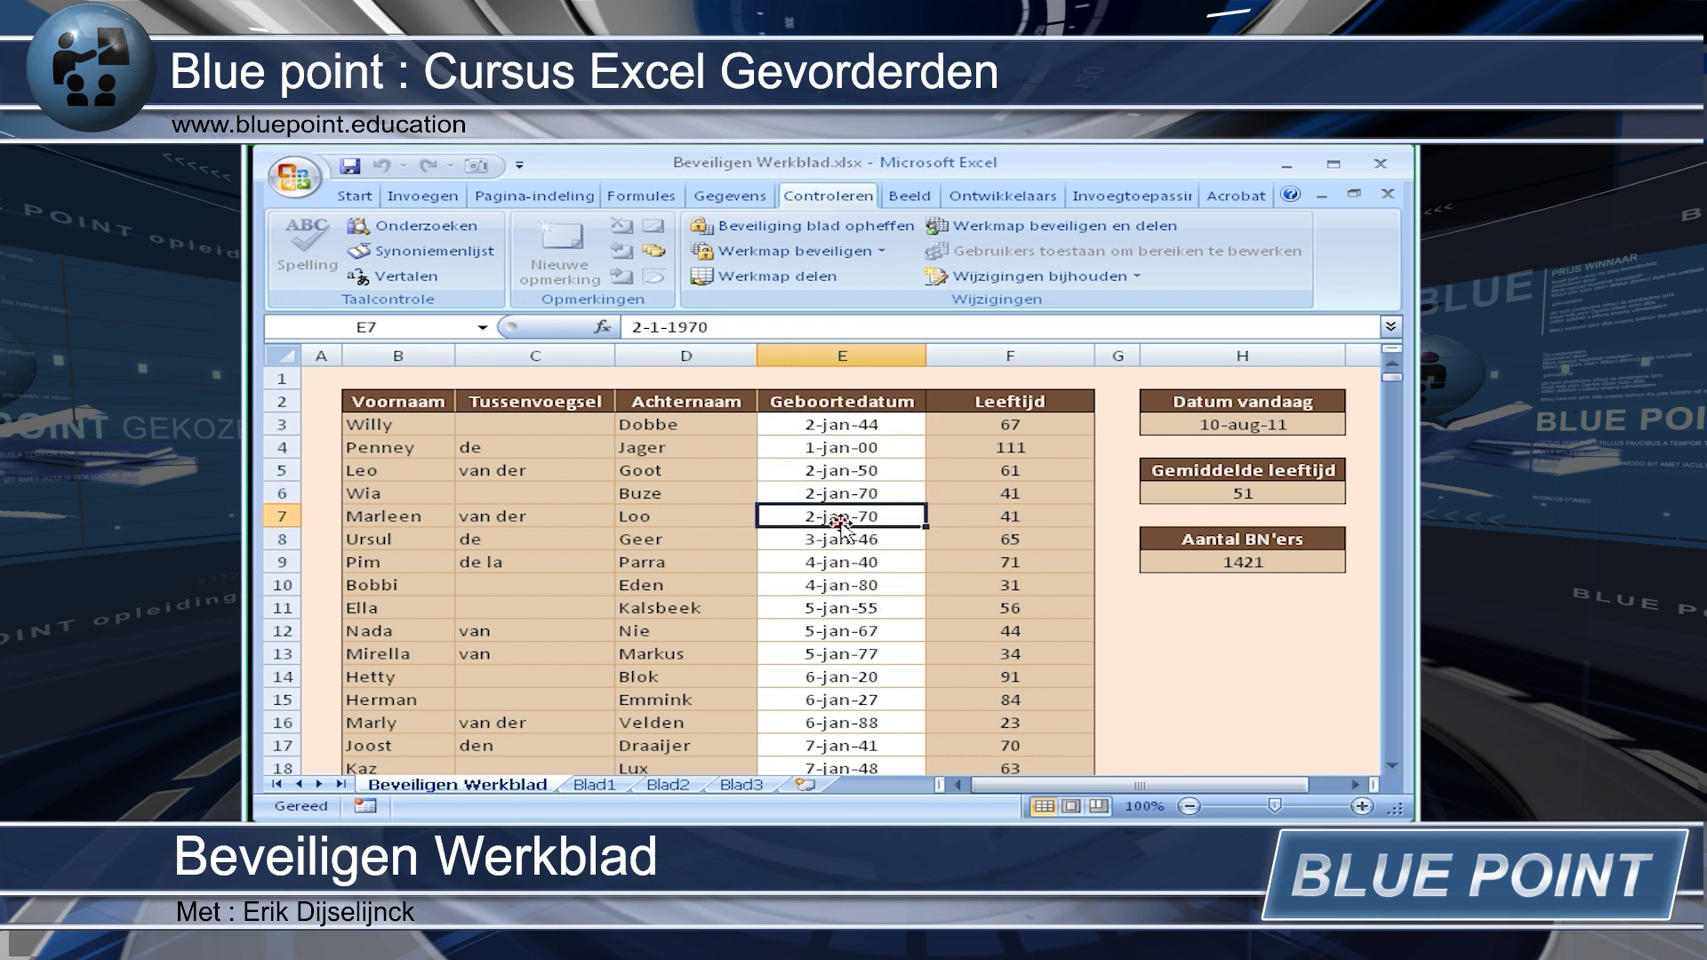
drag(849, 429, 853, 587)
click(843, 430)
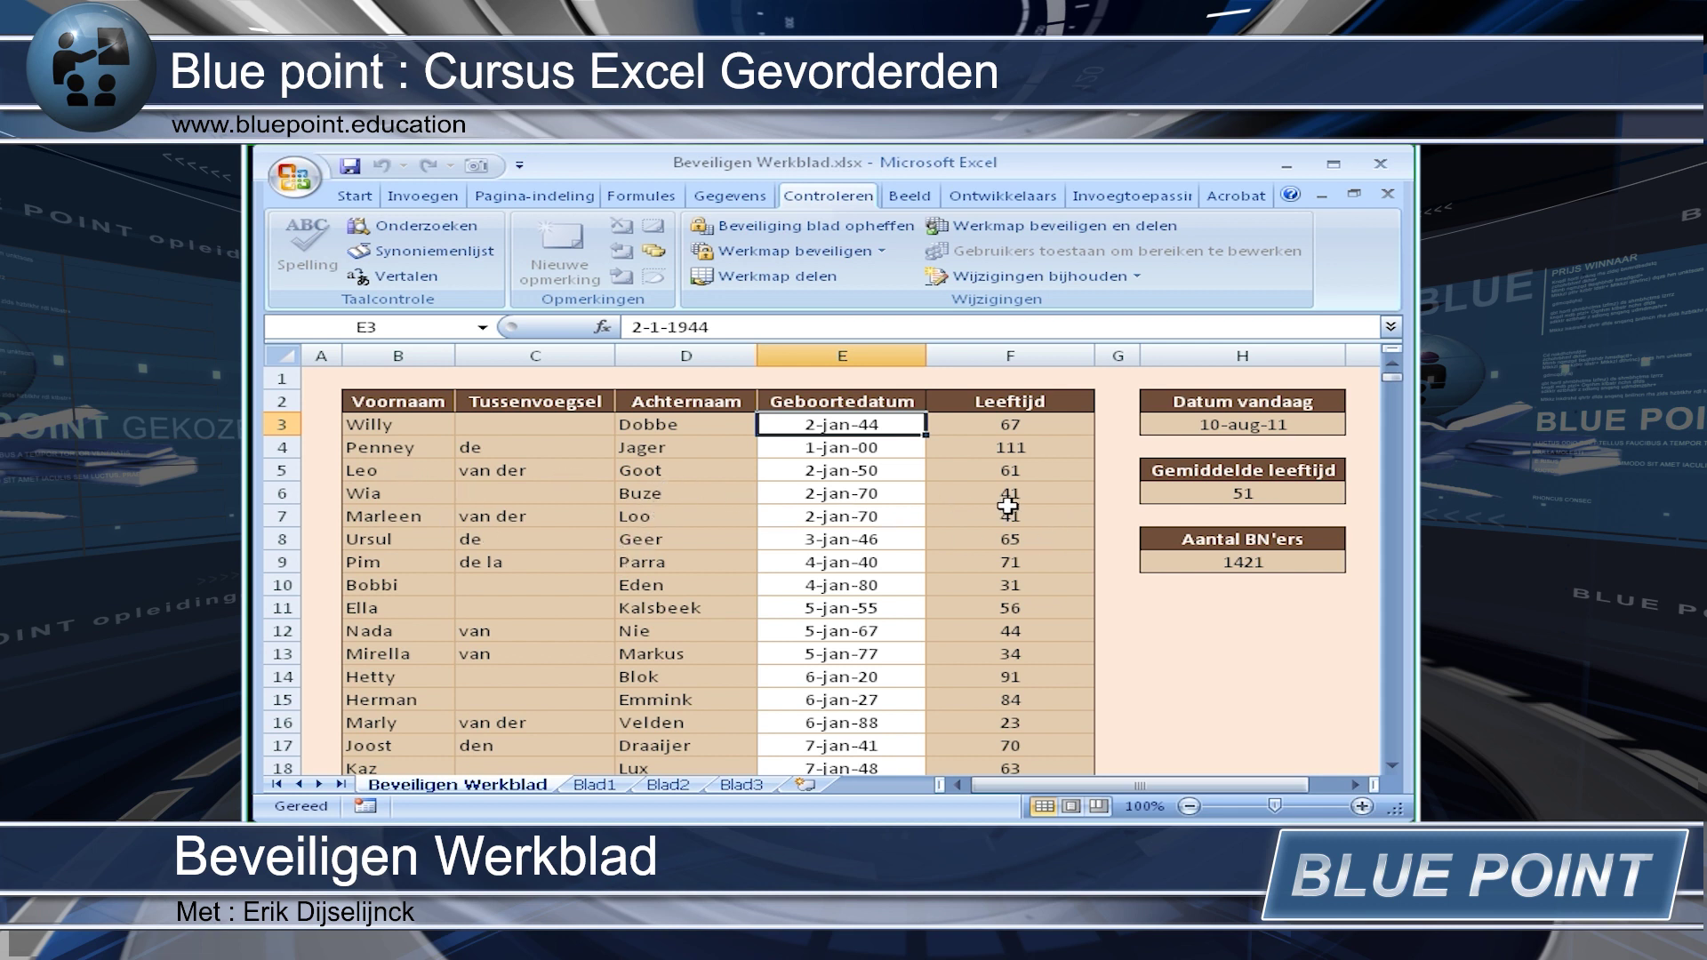
click(850, 498)
click(842, 424)
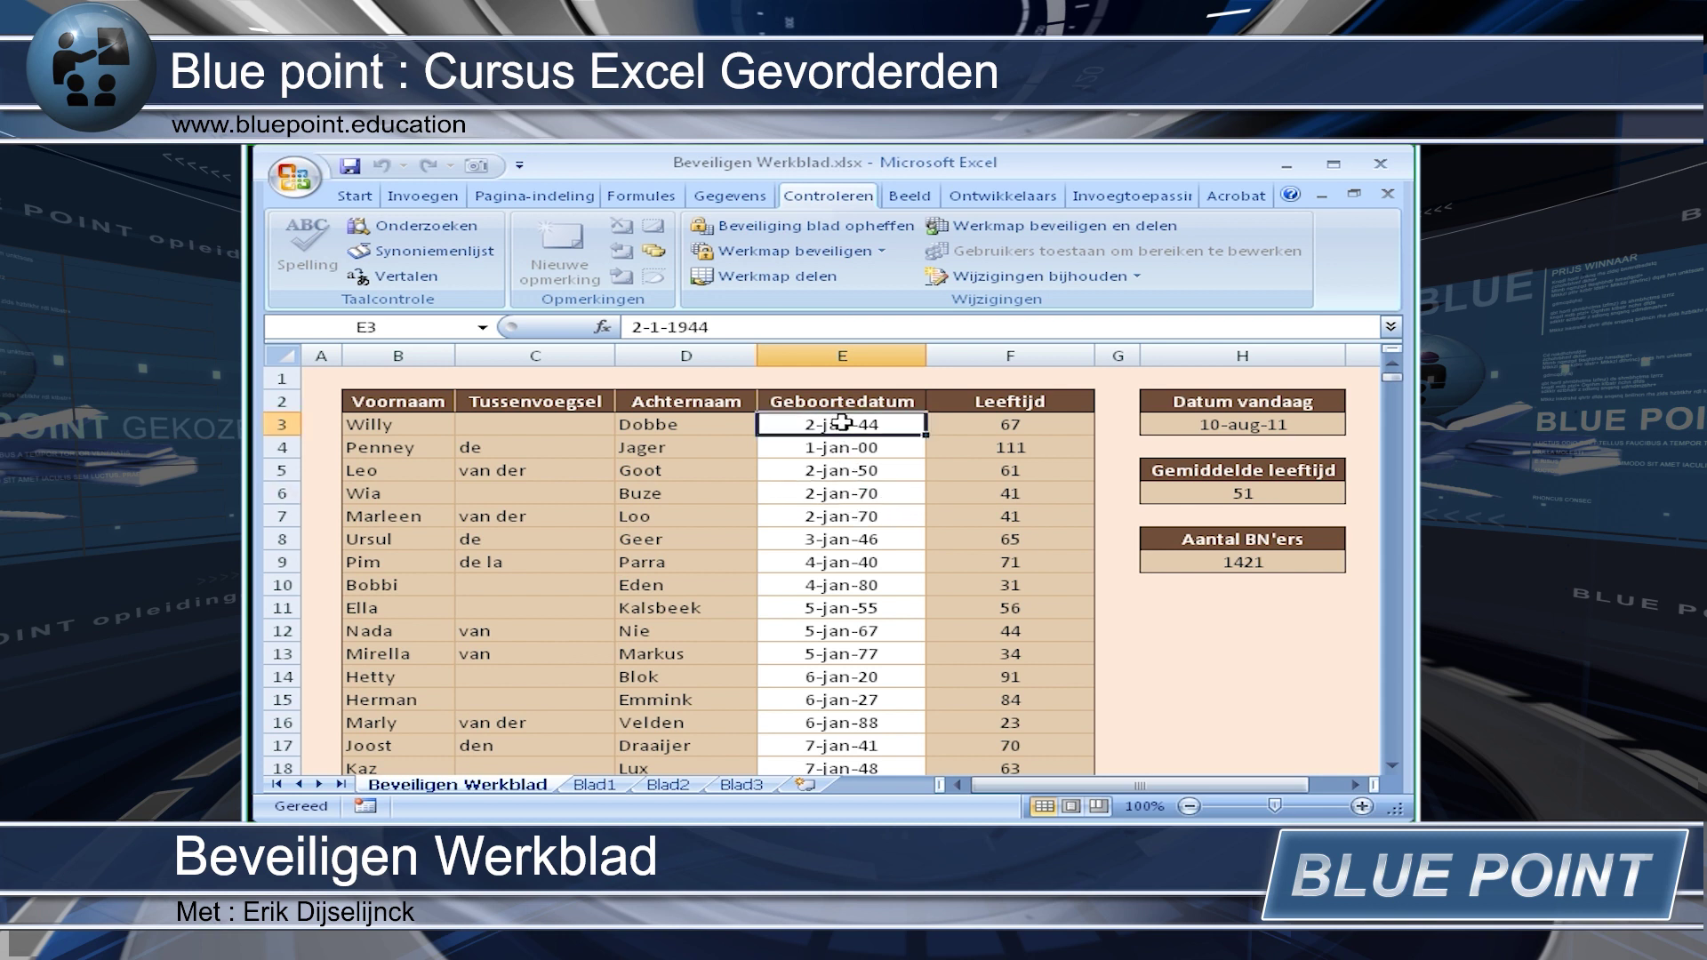